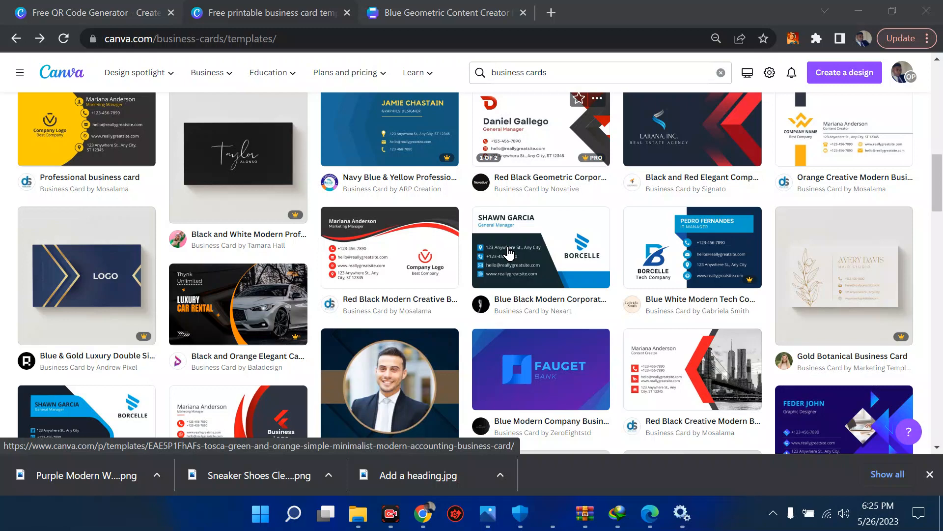
Switch to the 'Free QR Code Generator' tab and scroll up to its breadcrumb.
{"action": "scroll", "coordinate": [509, 253], "scroll_direction": "up", "scroll_amount": 2}
{"action": "scroll", "coordinate": [509, 253], "scroll_direction": "up", "scroll_amount": 3}
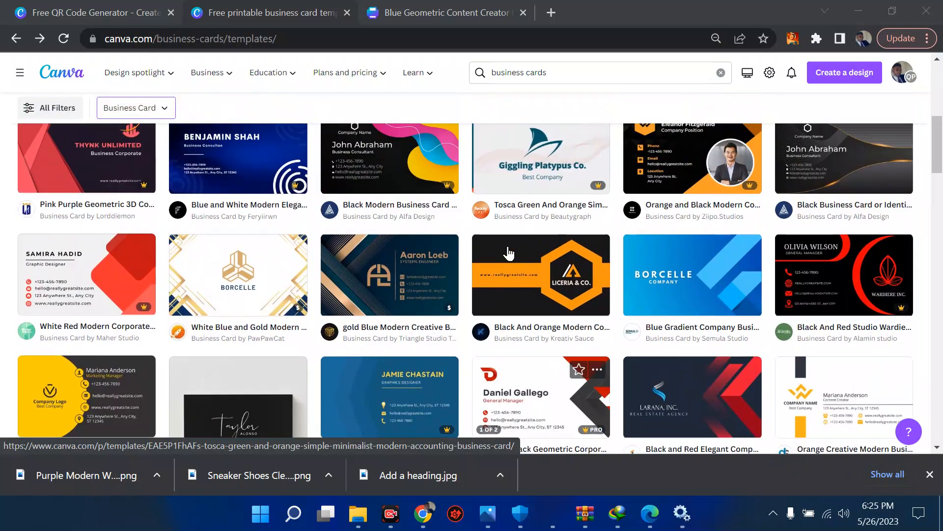
{"action": "scroll", "coordinate": [509, 253], "scroll_direction": "up", "scroll_amount": 2}
{"action": "scroll", "coordinate": [509, 253], "scroll_direction": "down", "scroll_amount": 1}
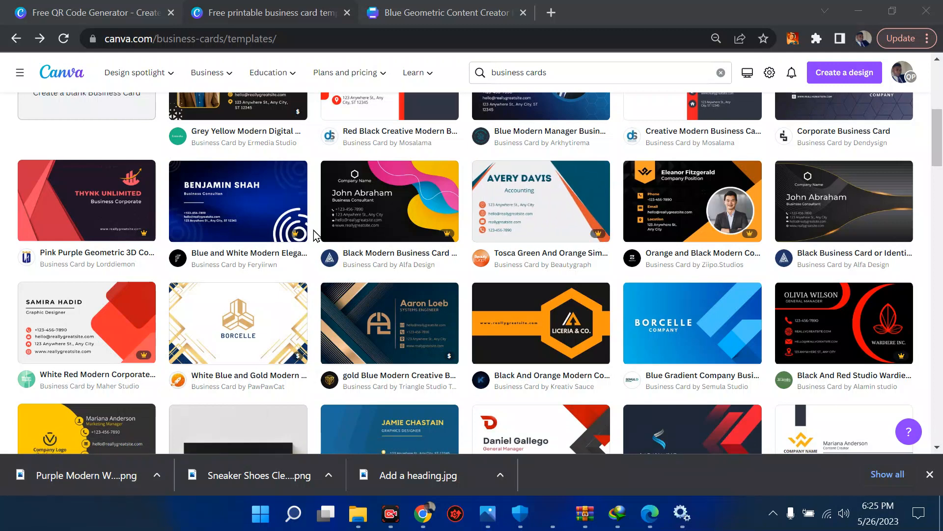
{"action": "scroll", "coordinate": [466, 209], "scroll_direction": "up", "scroll_amount": 1}
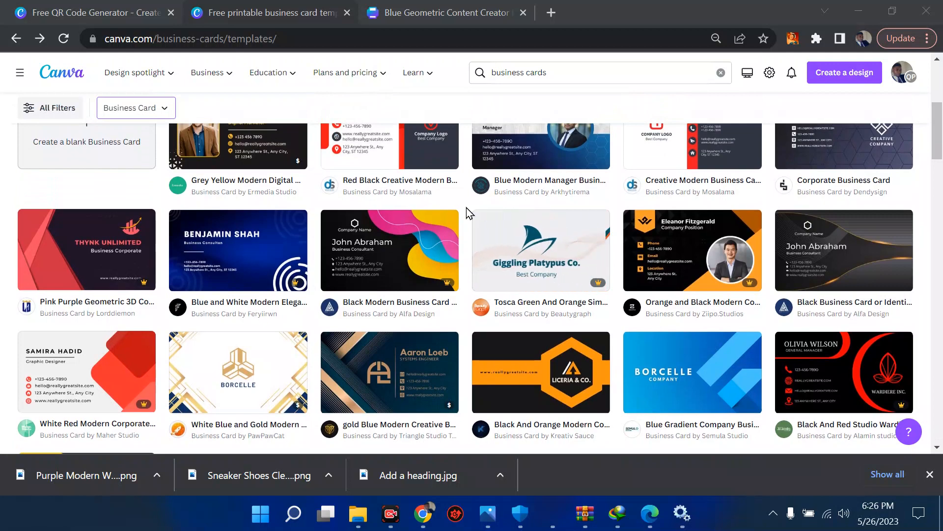
{"action": "left_click", "coordinate": [104, 19]}
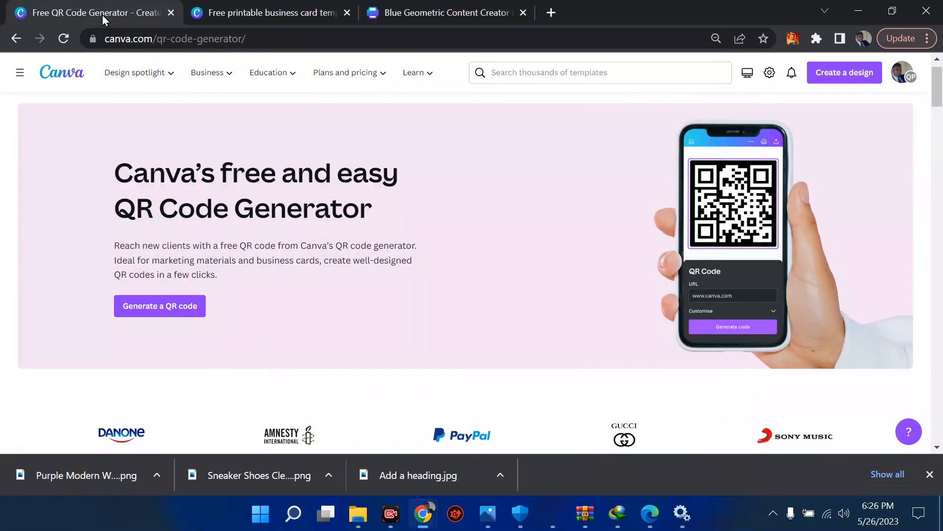
{"action": "scroll", "coordinate": [342, 250], "scroll_direction": "up", "scroll_amount": 1}
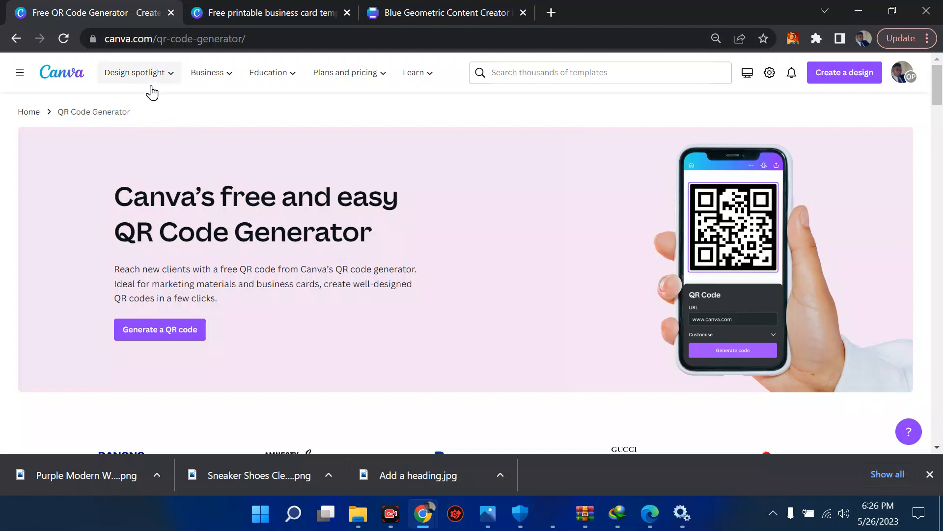
{"action": "mouse_move", "coordinate": [151, 89]}
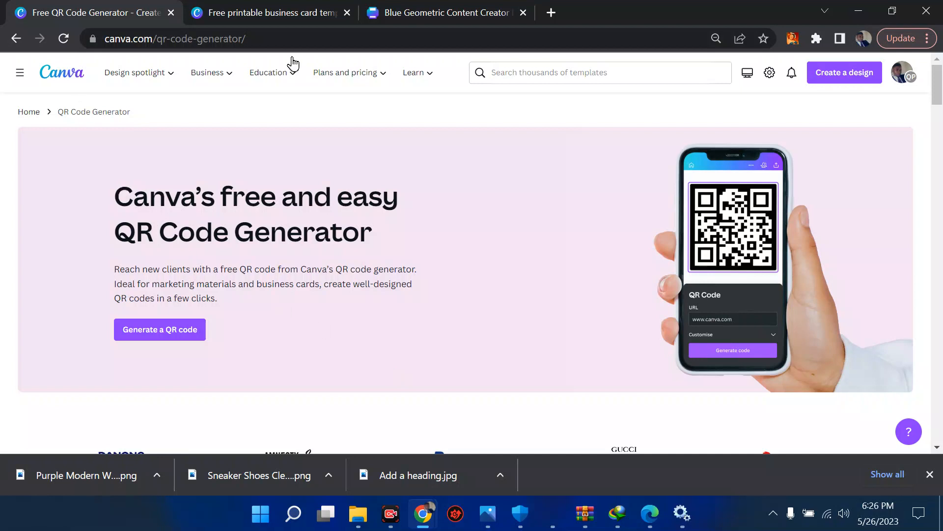
Look up 'business' design types, then return to the business card templates tab.
{"action": "left_click", "coordinate": [520, 75]}
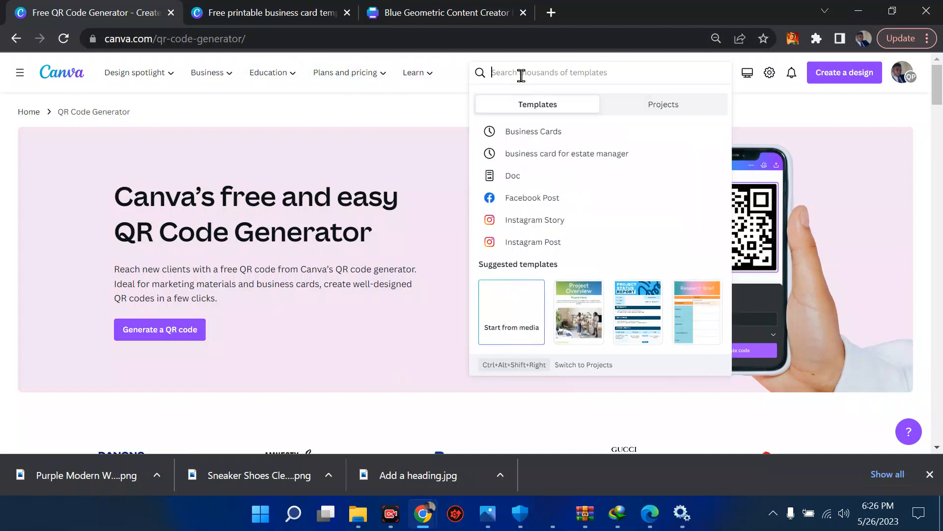
{"action": "type", "text": "business card"}
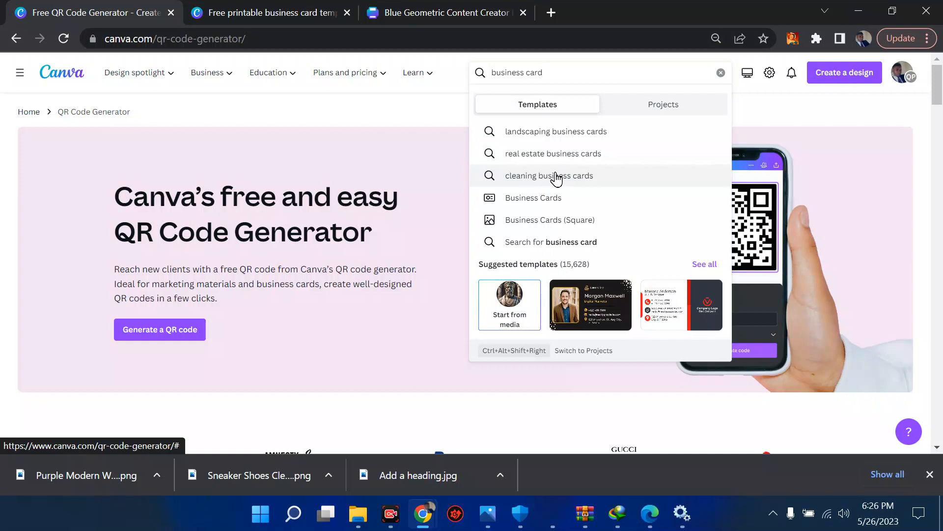
{"action": "left_click", "coordinate": [827, 103]}
{"action": "left_click", "coordinate": [851, 82]}
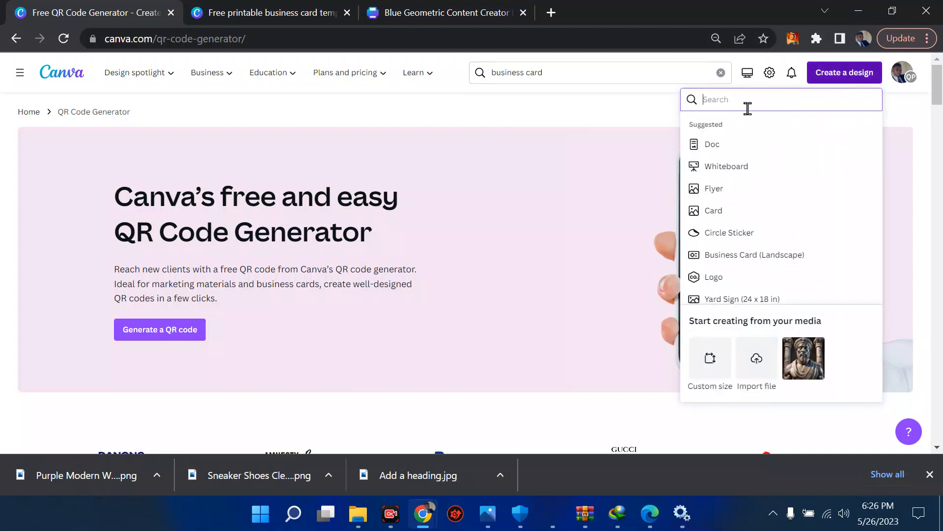
{"action": "type", "text": "business"}
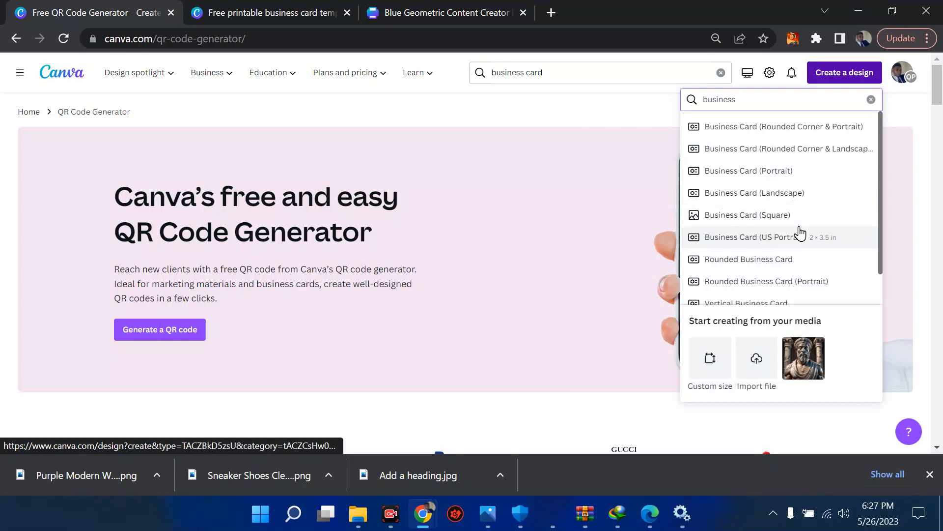
{"action": "left_click", "coordinate": [256, 12]}
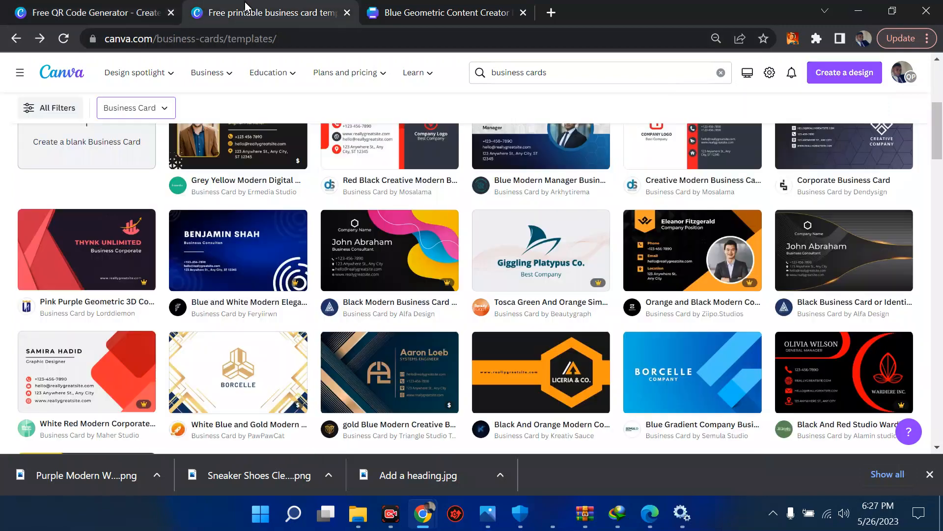
Scroll the business card template grid and open the Create a design menu.
{"action": "scroll", "coordinate": [308, 264], "scroll_direction": "up", "scroll_amount": 2}
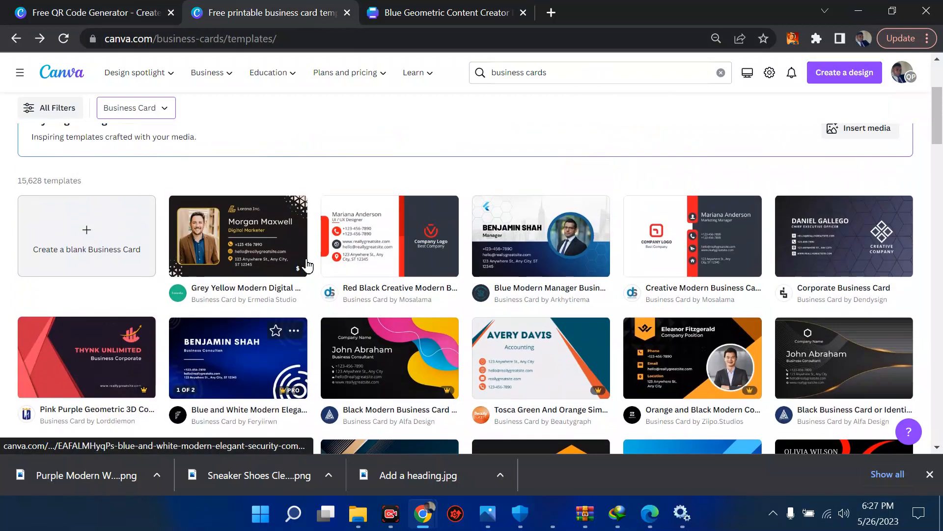
{"action": "scroll", "coordinate": [307, 263], "scroll_direction": "down", "scroll_amount": 1}
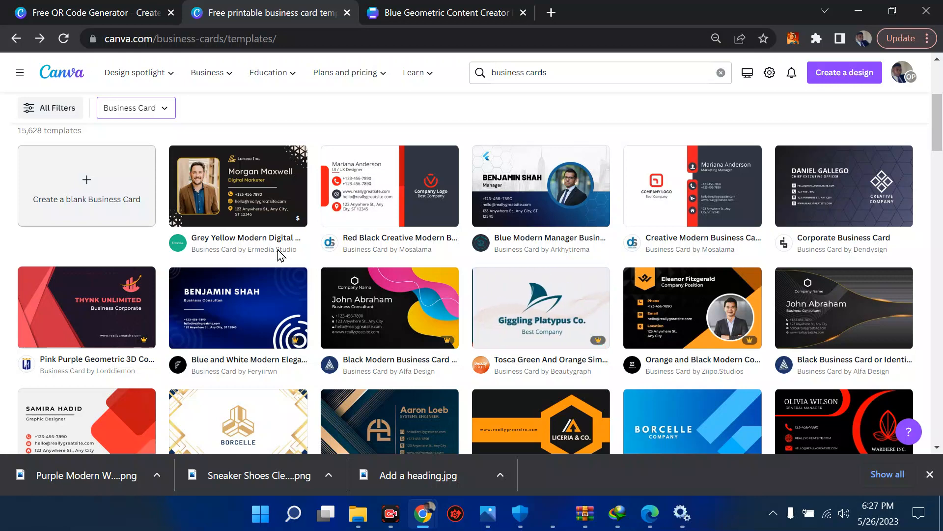
{"action": "left_click", "coordinate": [830, 78]}
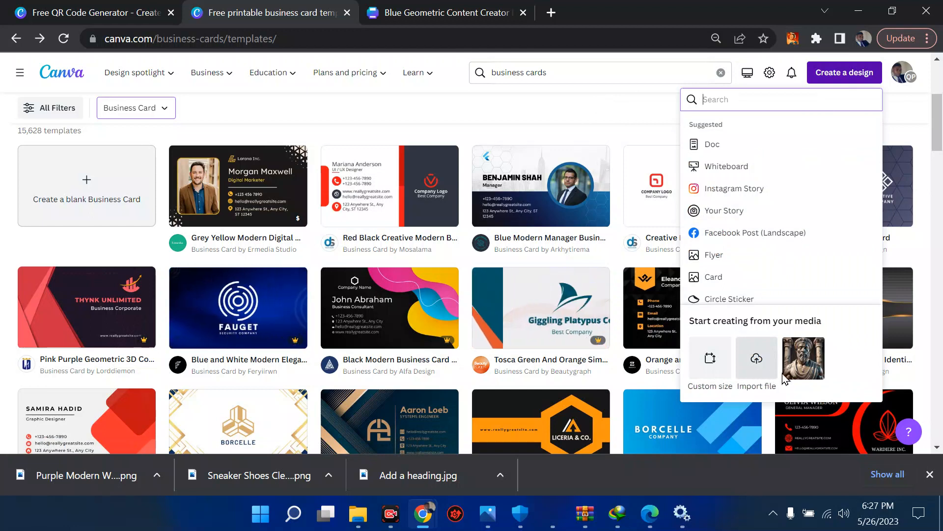
Open Custom size and check its units list and width and height fields.
{"action": "left_click", "coordinate": [709, 361]}
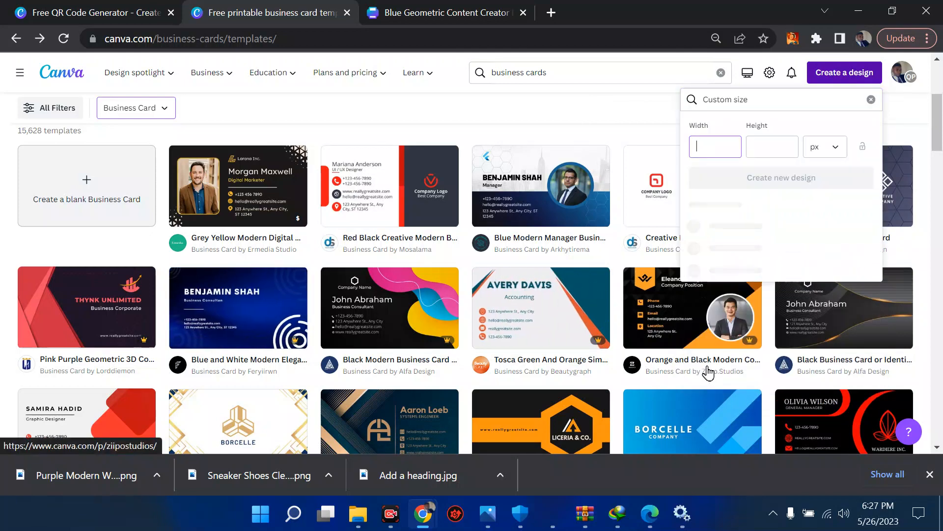
{"action": "left_click", "coordinate": [823, 155]}
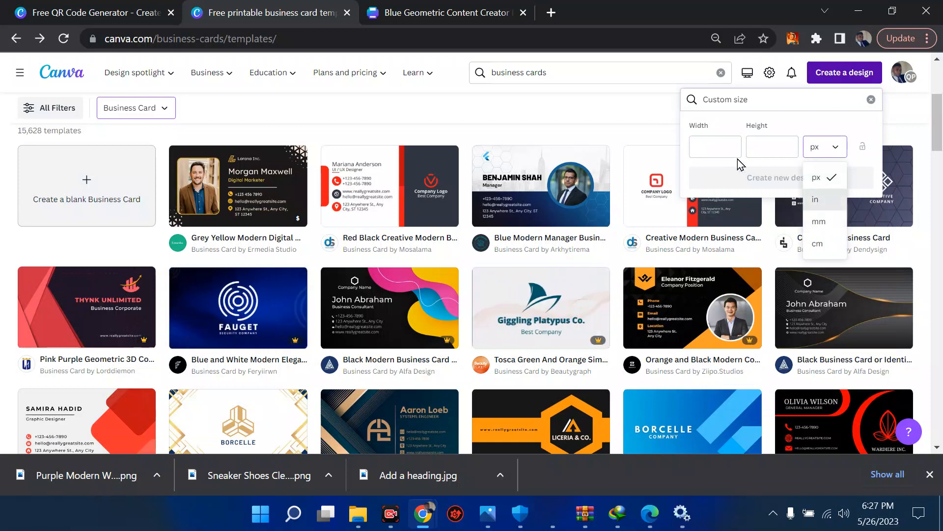
{"action": "left_click", "coordinate": [723, 151]}
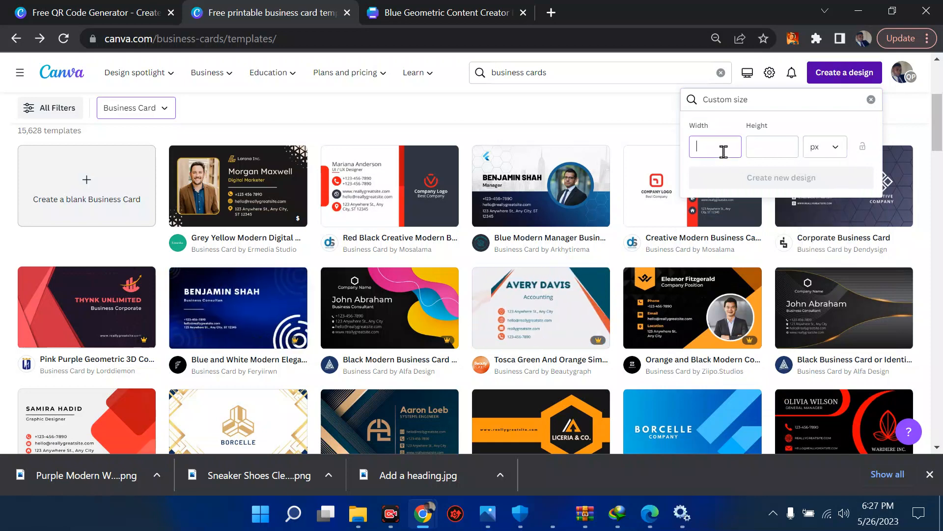
{"action": "left_click", "coordinate": [773, 148]}
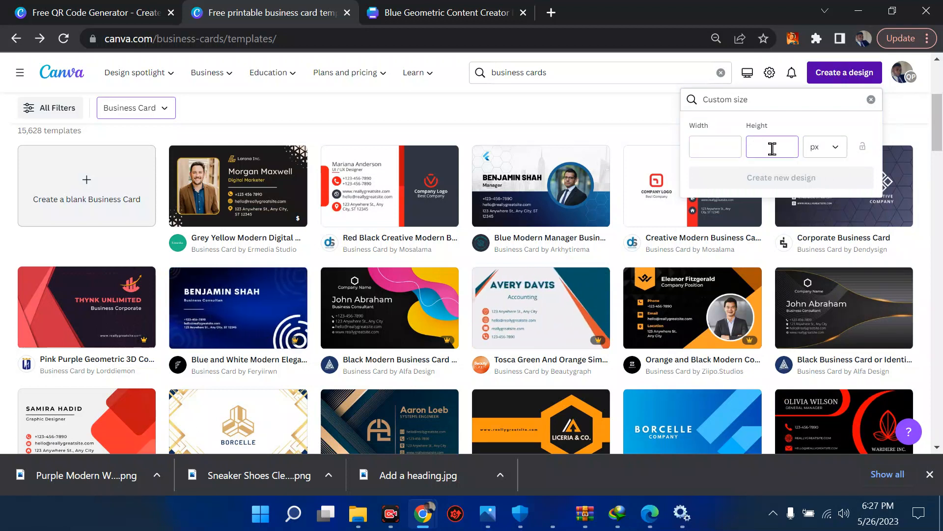
Scroll up and down through the Business Card templates page.
{"action": "scroll", "coordinate": [360, 269], "scroll_direction": "down", "scroll_amount": 1}
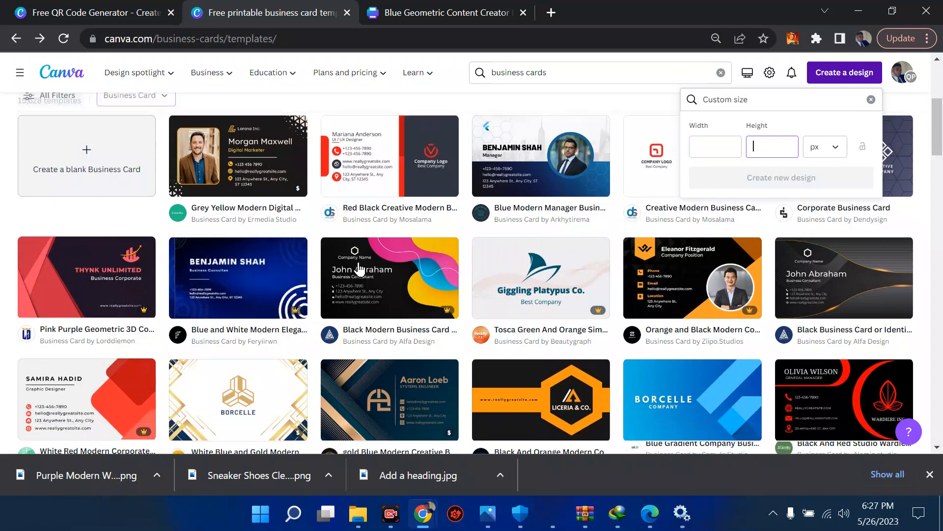
{"action": "scroll", "coordinate": [360, 269], "scroll_direction": "down", "scroll_amount": 2}
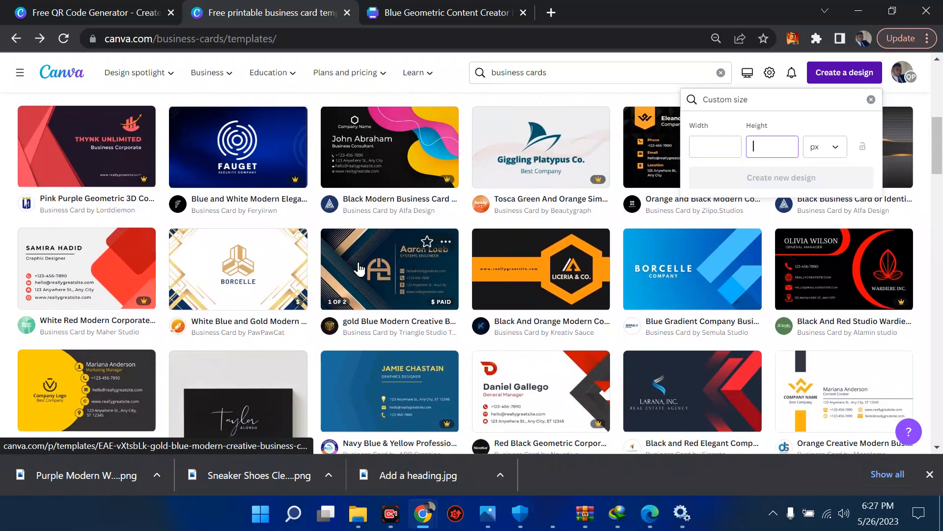
{"action": "mouse_move", "coordinate": [553, 513]}
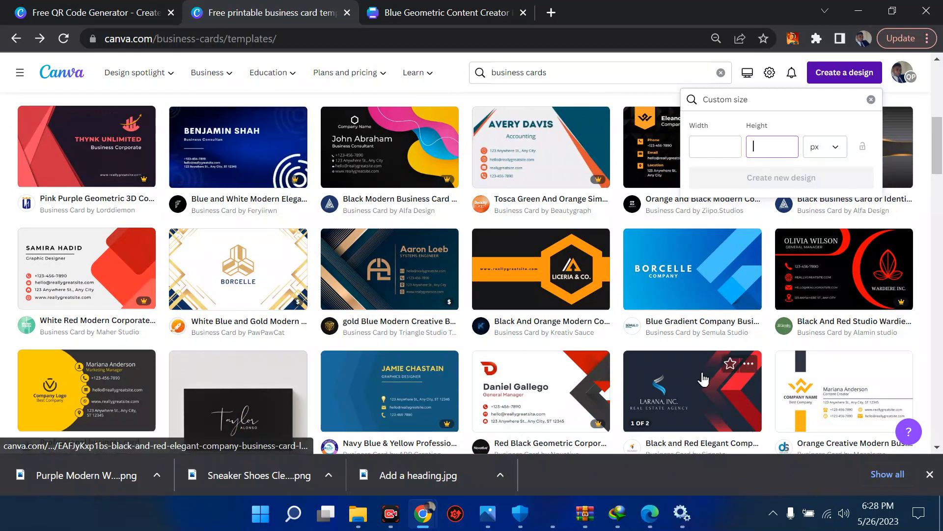
{"action": "scroll", "coordinate": [703, 378], "scroll_direction": "down", "scroll_amount": 1}
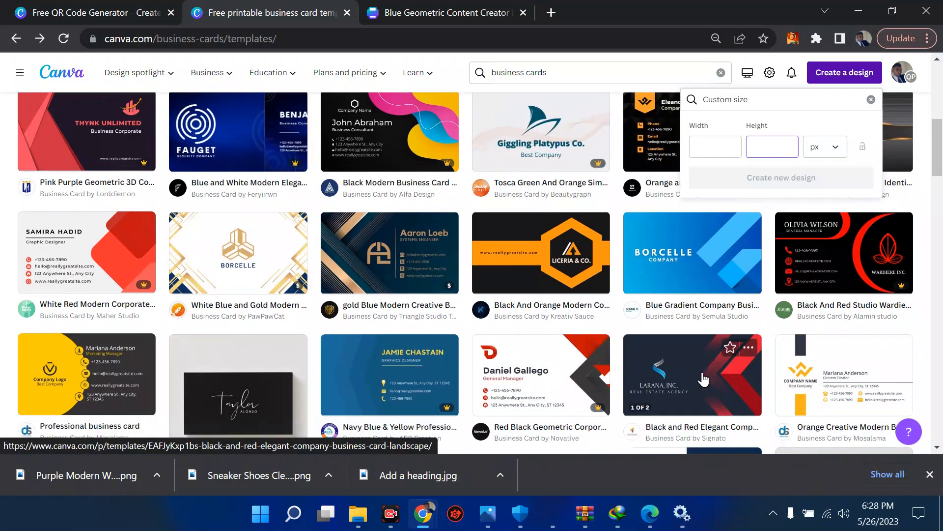
{"action": "scroll", "coordinate": [703, 379], "scroll_direction": "down", "scroll_amount": 1}
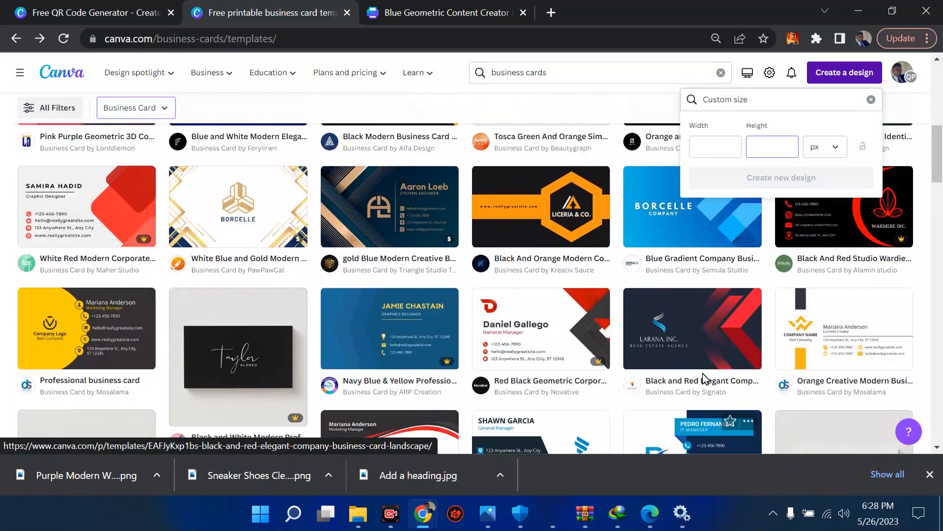
{"action": "scroll", "coordinate": [320, 318], "scroll_direction": "up", "scroll_amount": 2}
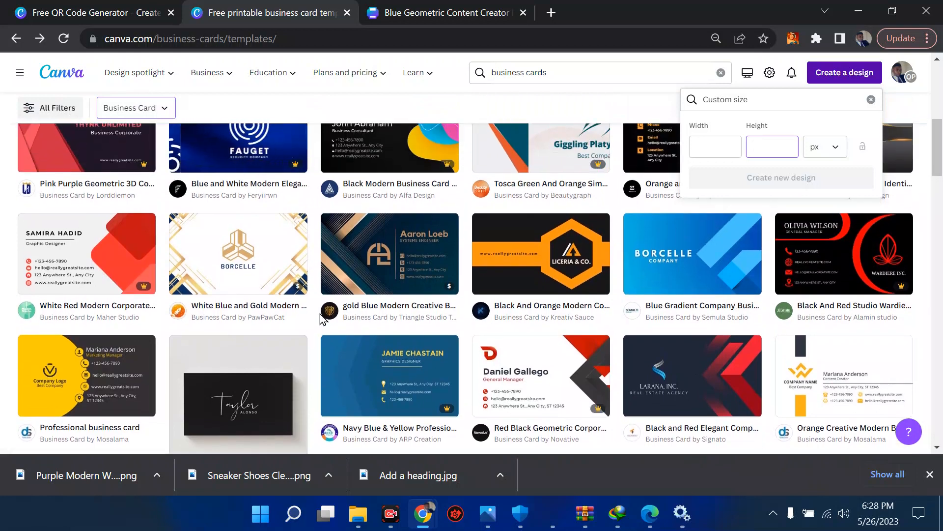
{"action": "scroll", "coordinate": [320, 313], "scroll_direction": "up", "scroll_amount": 2}
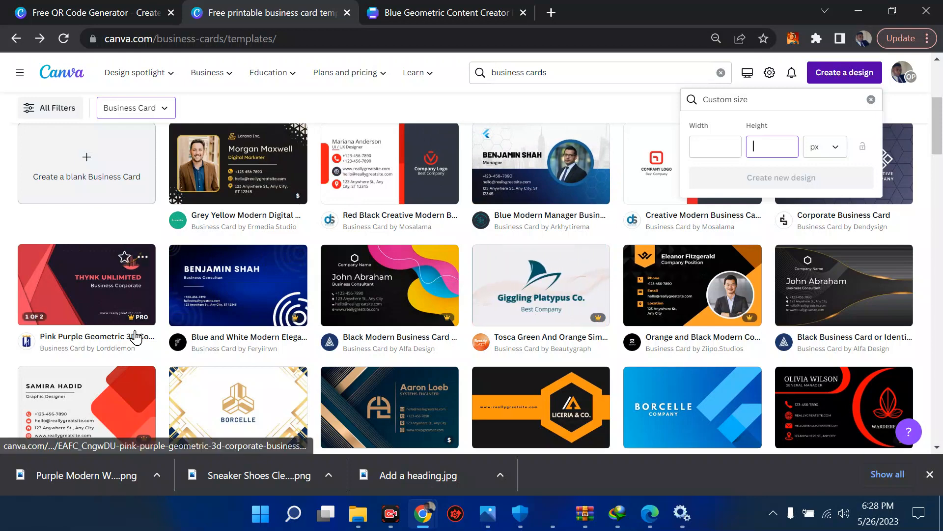
{"action": "scroll", "coordinate": [152, 331], "scroll_direction": "down", "scroll_amount": 2}
{"action": "scroll", "coordinate": [151, 328], "scroll_direction": "down", "scroll_amount": 4}
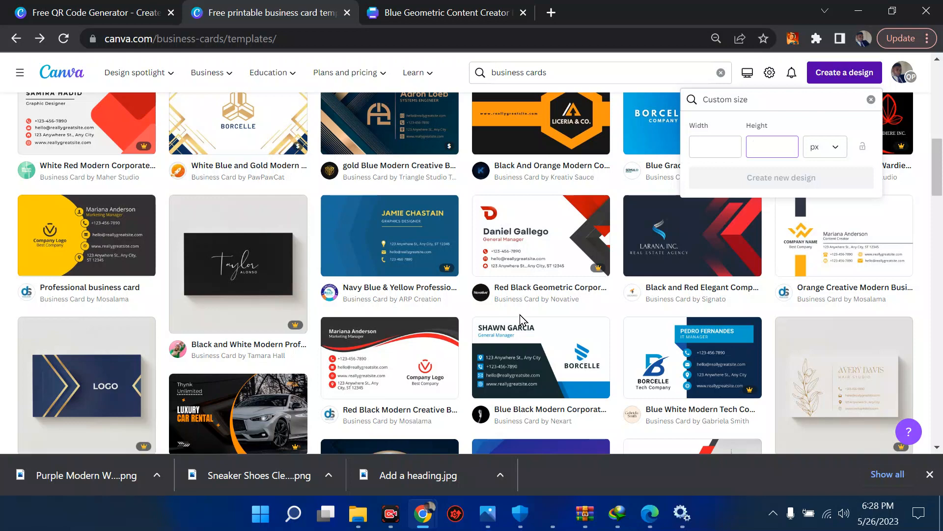
{"action": "scroll", "coordinate": [416, 216], "scroll_direction": "up", "scroll_amount": 4}
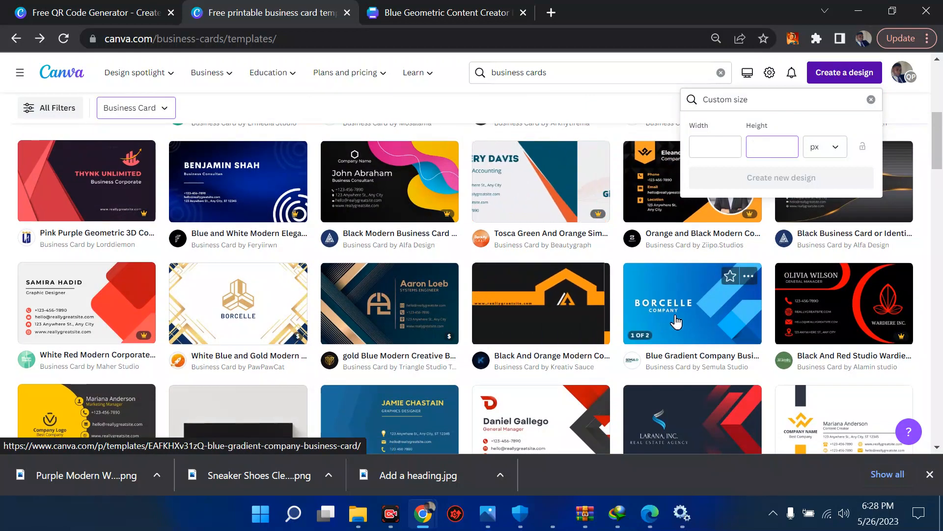
Close Custom size and search the templates for 'digital business card'.
{"action": "left_click", "coordinate": [490, 104]}
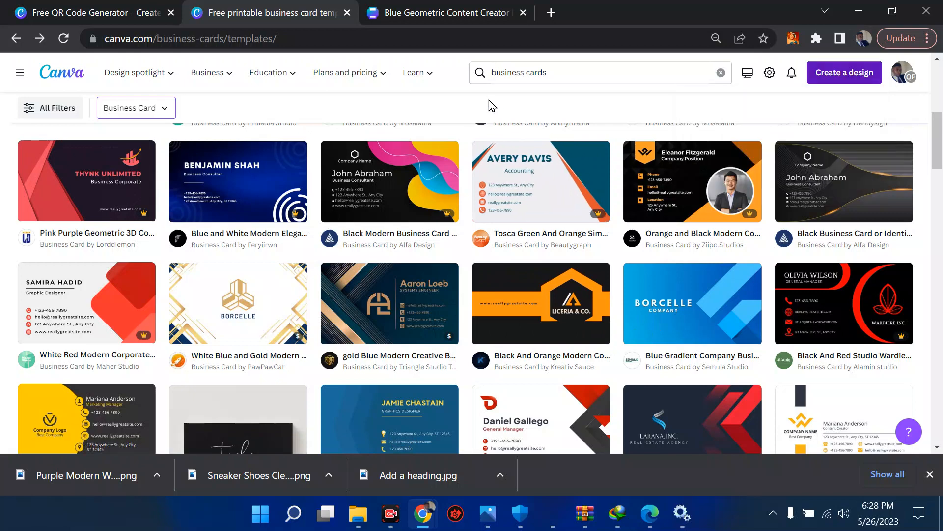
{"action": "left_click", "coordinate": [570, 73]}
{"action": "key", "text": "BackSpace"}
{"action": "key", "text": "BackSpace"}
{"action": "key", "text": "BackSpace"}
{"action": "key", "text": "BackSpace"}
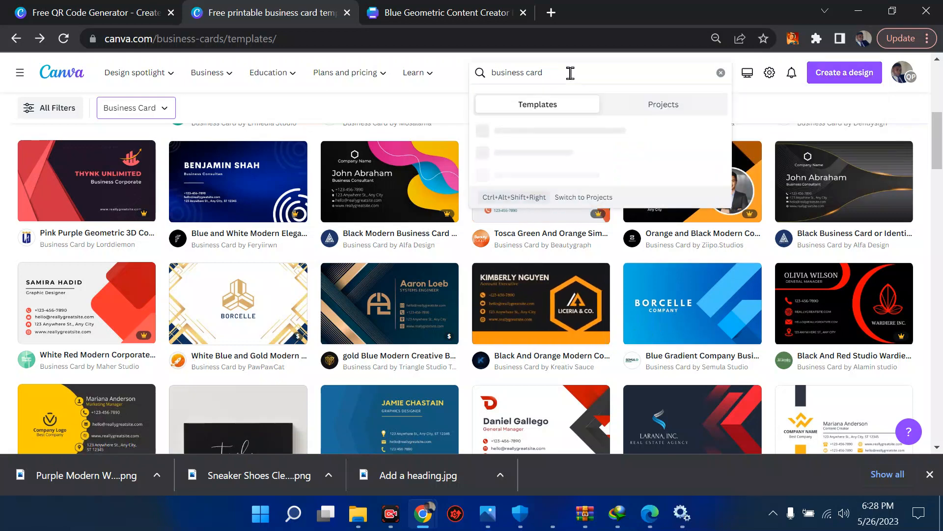
{"action": "key", "text": "BackSpace"}
{"action": "key", "text": "BackSpace"}
{"action": "key", "text": "BackSpace"}
{"action": "key", "text": "BackSpace"}
{"action": "key", "text": "BackSpace"}
{"action": "key", "text": "BackSpace"}
{"action": "key", "text": "BackSpace"}
{"action": "key", "text": "BackSpace"}
{"action": "key", "text": "BackSpace"}
{"action": "key", "text": "BackSpace"}
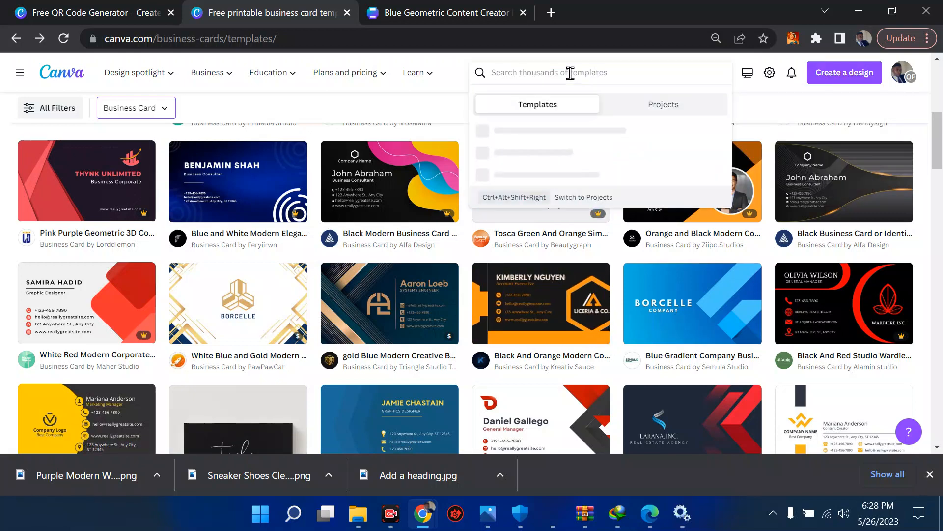
{"action": "type", "text": "digital busine"}
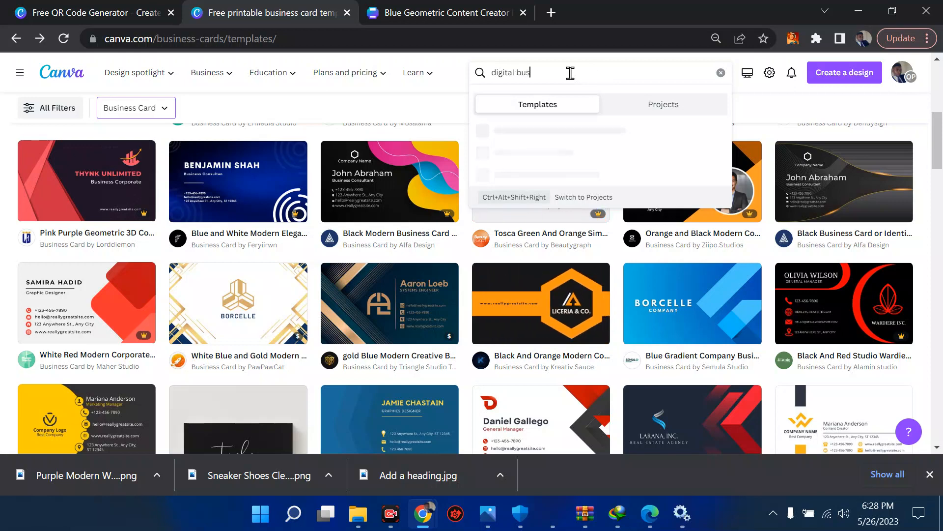
{"action": "type", "text": "ss card"}
{"action": "key", "text": "Return"}
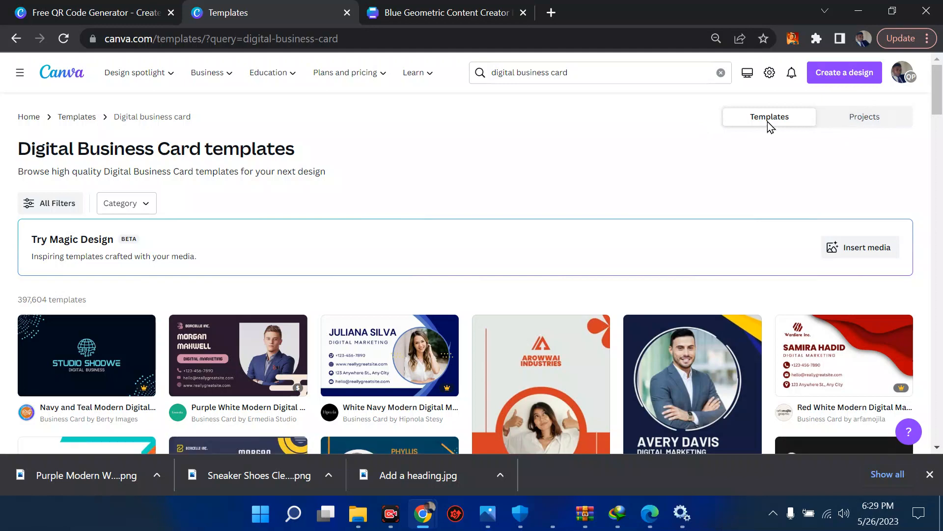
Scroll down through the digital business card search results.
{"action": "scroll", "coordinate": [579, 218], "scroll_direction": "down", "scroll_amount": 3}
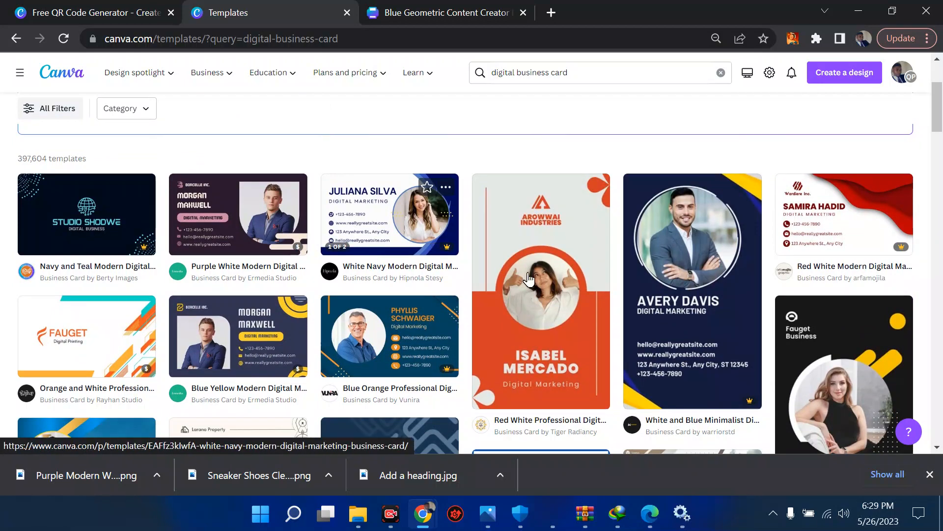
{"action": "scroll", "coordinate": [677, 295], "scroll_direction": "down", "scroll_amount": 2}
{"action": "scroll", "coordinate": [677, 295], "scroll_direction": "down", "scroll_amount": 2}
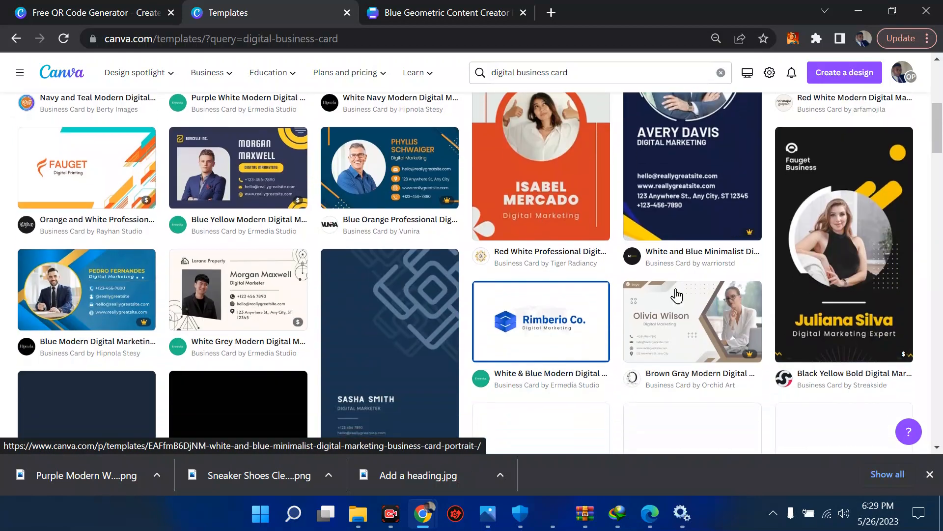
{"action": "scroll", "coordinate": [438, 326], "scroll_direction": "down", "scroll_amount": 5}
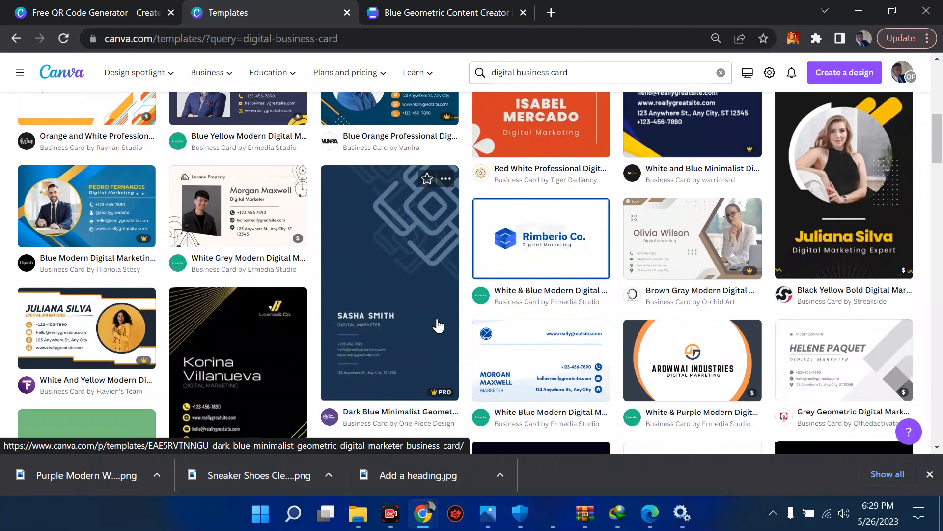
{"action": "scroll", "coordinate": [438, 325], "scroll_direction": "down", "scroll_amount": 6}
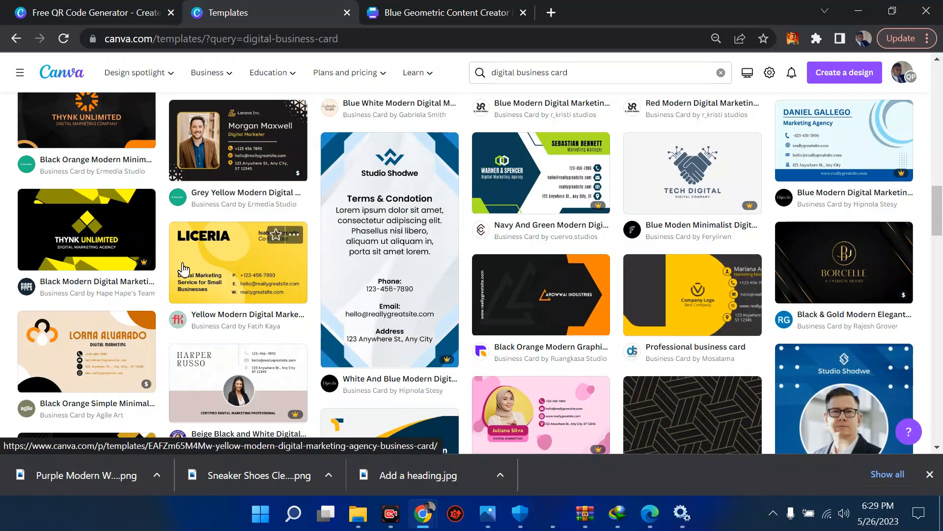
{"action": "scroll", "coordinate": [134, 287], "scroll_direction": "down", "scroll_amount": 4}
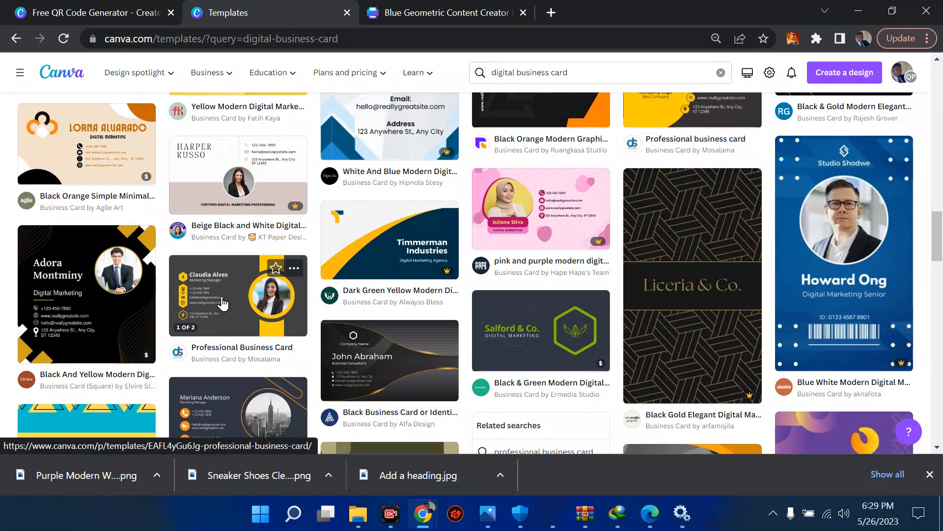
{"action": "scroll", "coordinate": [222, 304], "scroll_direction": "down", "scroll_amount": 1}
{"action": "scroll", "coordinate": [223, 303], "scroll_direction": "down", "scroll_amount": 1}
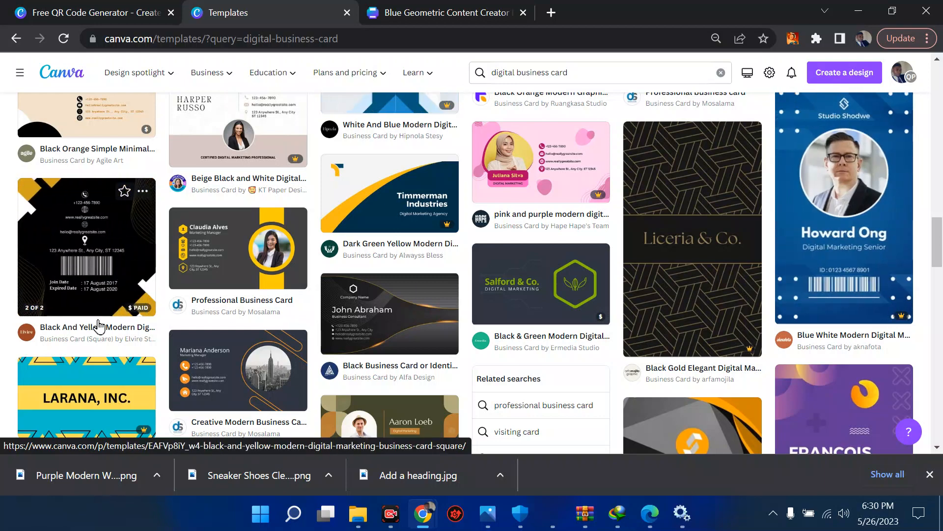
Preview the Blue Elegant Professional Business Card template and customize it as a new design.
{"action": "left_click", "coordinate": [229, 275]}
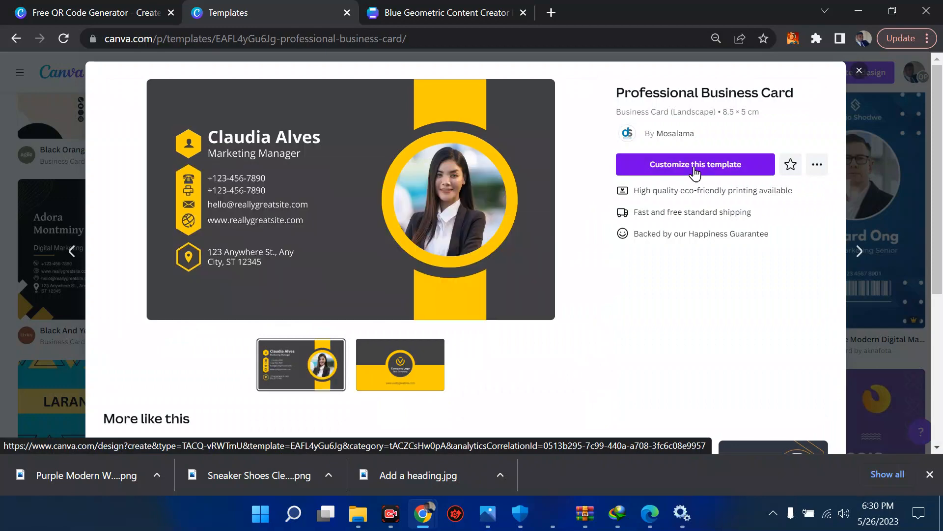
{"action": "scroll", "coordinate": [447, 256], "scroll_direction": "down", "scroll_amount": 4}
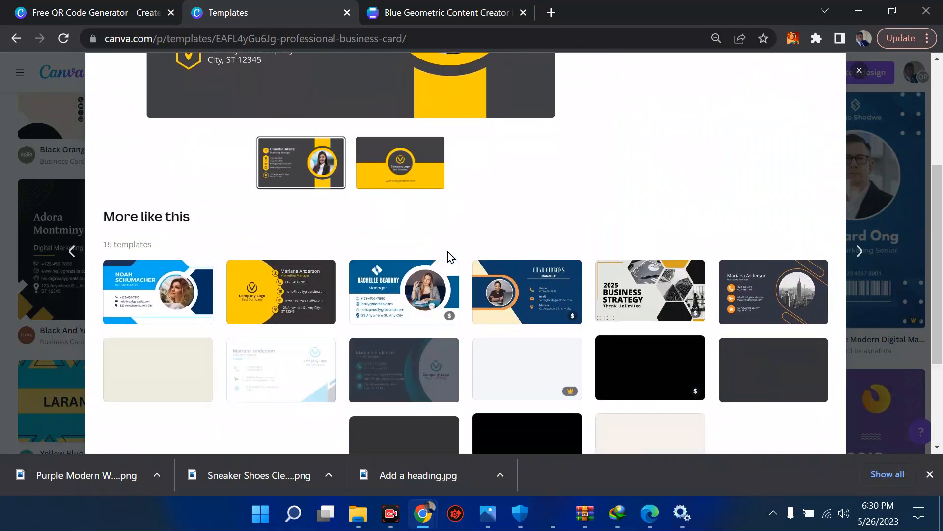
{"action": "left_click", "coordinate": [426, 7]}
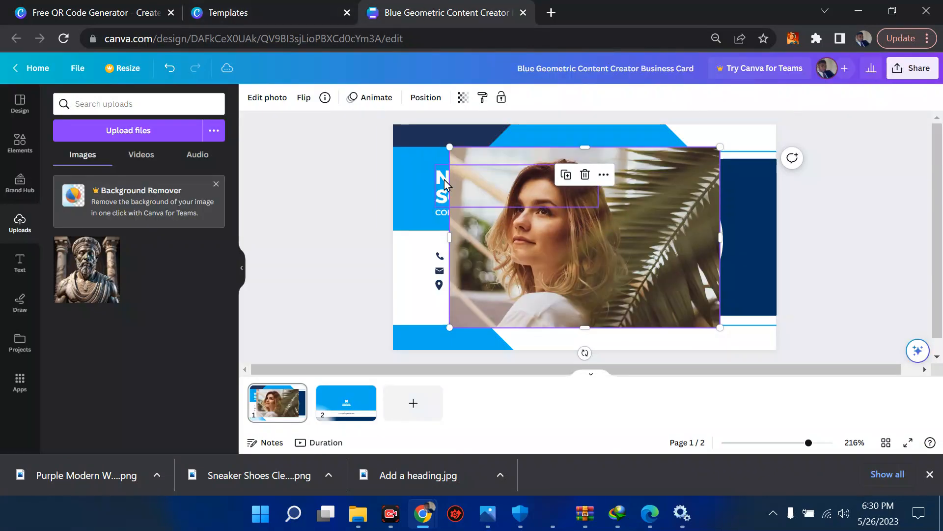
{"action": "left_click", "coordinate": [290, 13]}
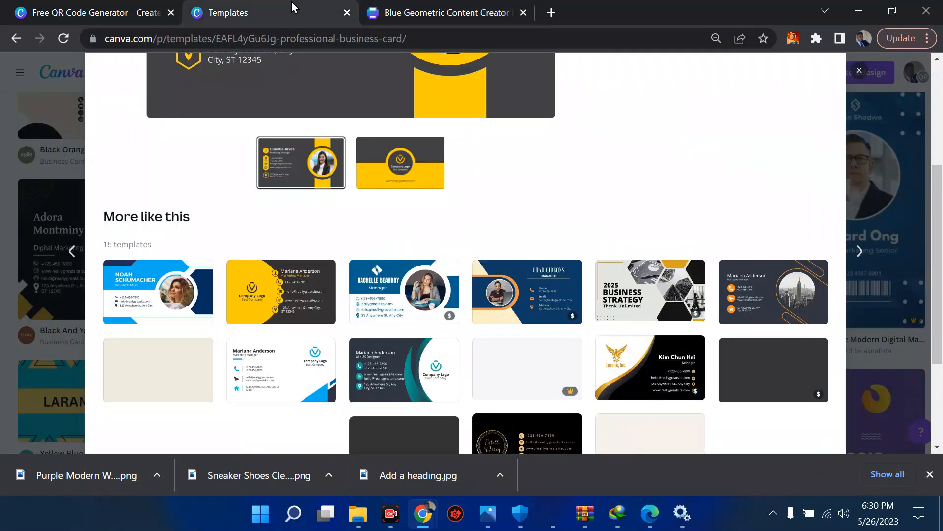
{"action": "left_click", "coordinate": [507, 298]}
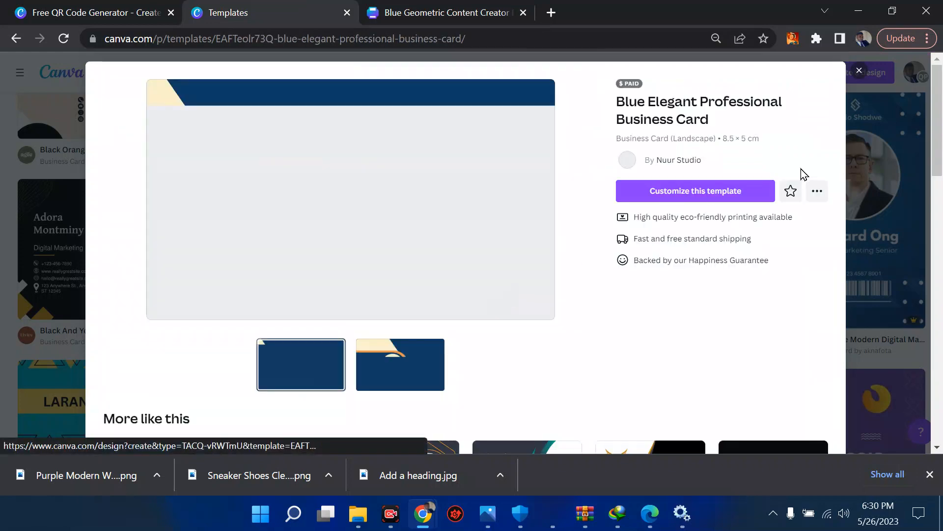
{"action": "left_click", "coordinate": [701, 202]}
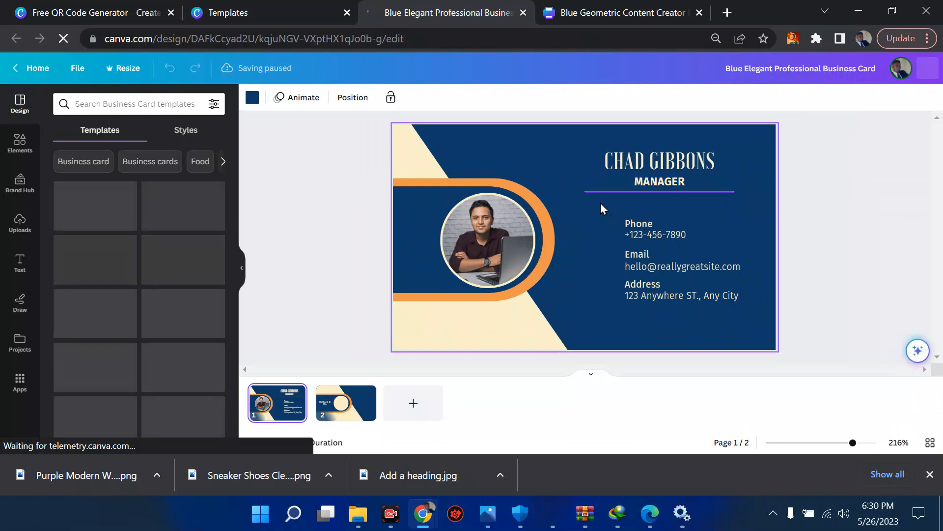
Replace the name text CHAD GIBBONS with 'ILEARN DIGITAL'.
{"action": "double_click", "coordinate": [680, 163]}
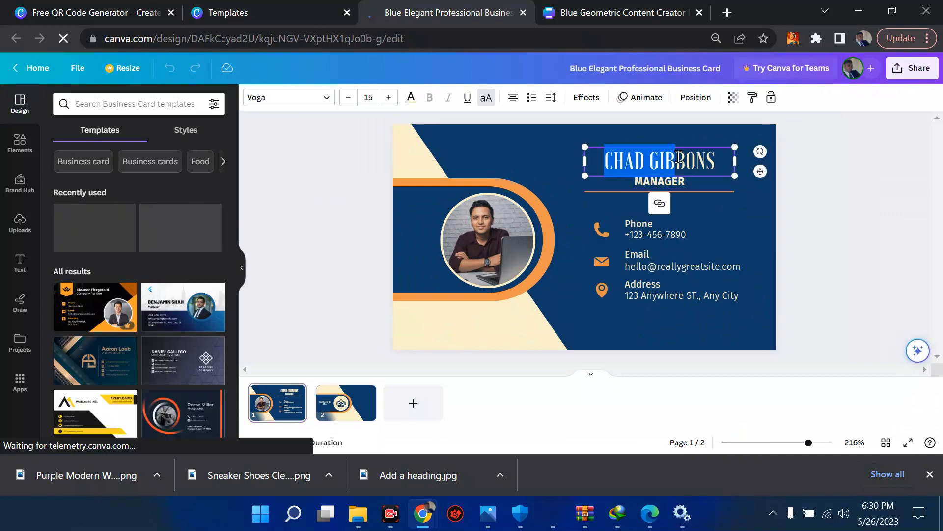
{"action": "key", "text": "ctrl+a"}
{"action": "key", "text": "BackSpace"}
{"action": "type", "text": "IL"}
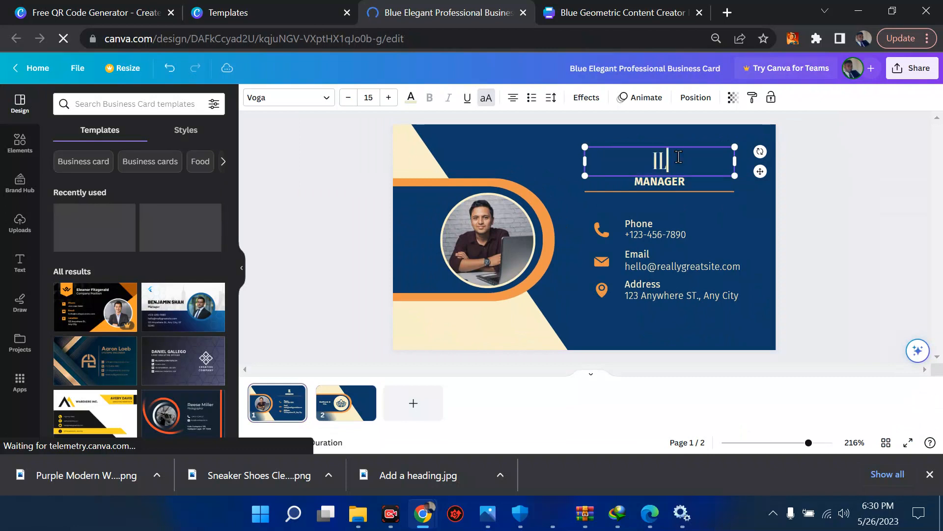
{"action": "type", "text": "EARN DIGITAL"}
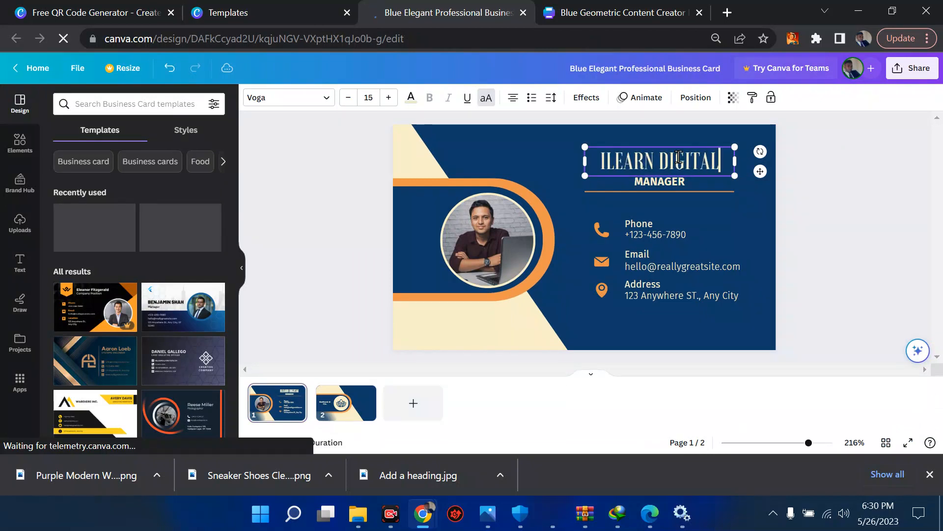
Change the MANAGER title to YOUTUBER and begin editing the phone and email lines.
{"action": "left_click", "coordinate": [661, 183]}
{"action": "double_click", "coordinate": [662, 183]}
{"action": "type", "text": "YOUTUBER"}
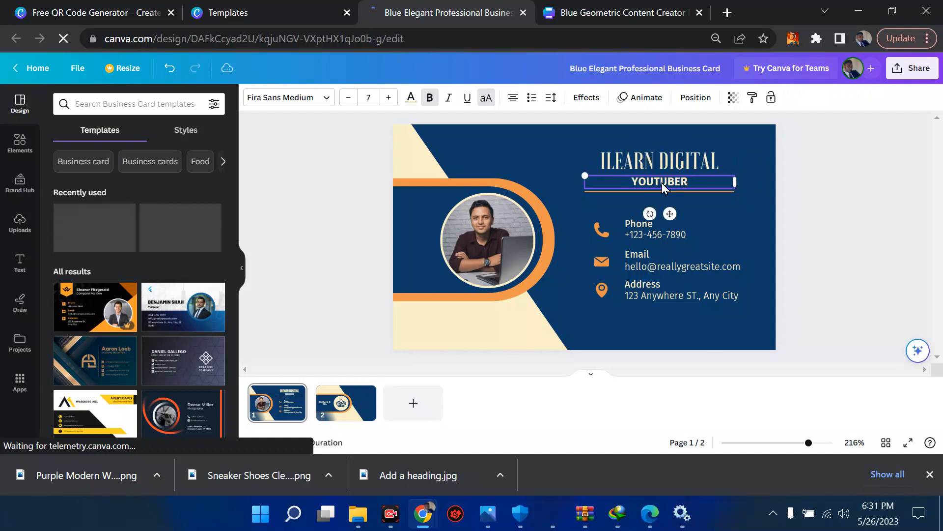
{"action": "left_click", "coordinate": [646, 234]}
{"action": "double_click", "coordinate": [646, 234]}
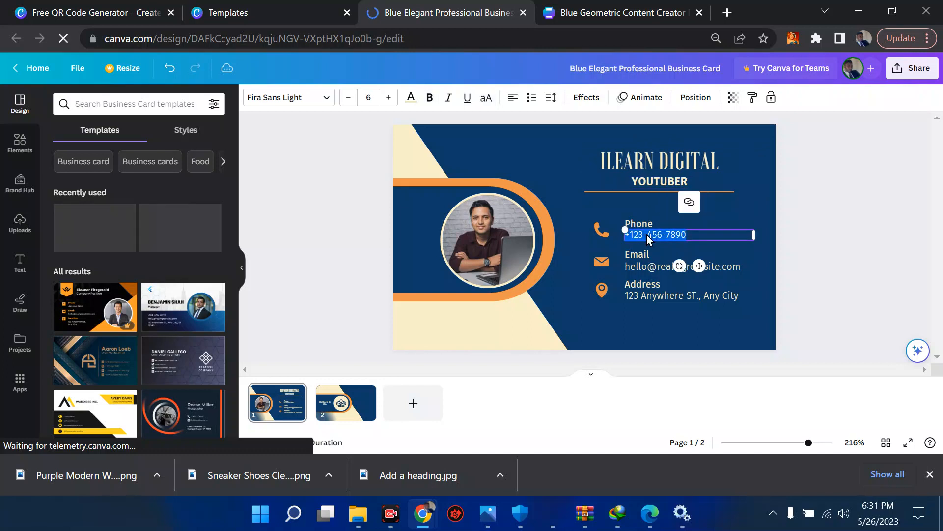
{"action": "double_click", "coordinate": [646, 268]}
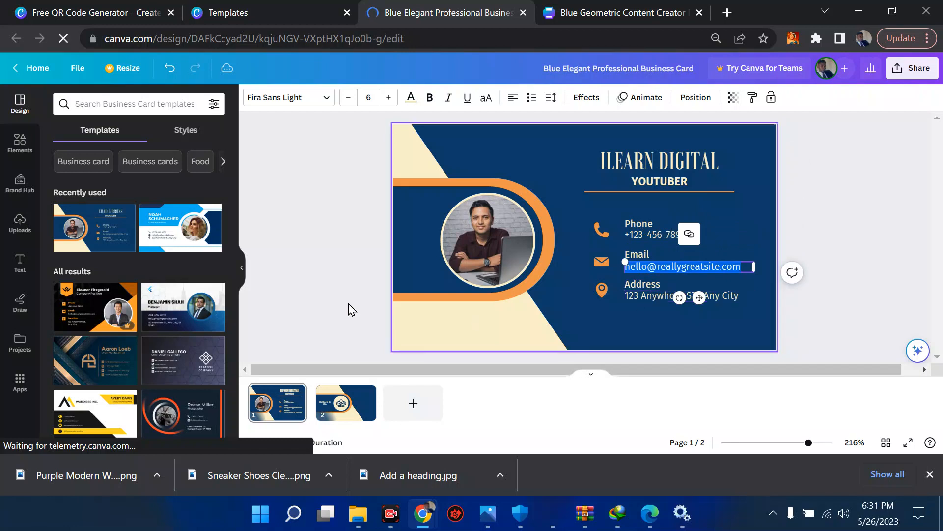
Search Elements for 'twii' and add the blue Twitter bird graphic to the card.
{"action": "left_click", "coordinate": [6, 153]}
{"action": "left_click", "coordinate": [128, 101]}
{"action": "type", "text": "t"}
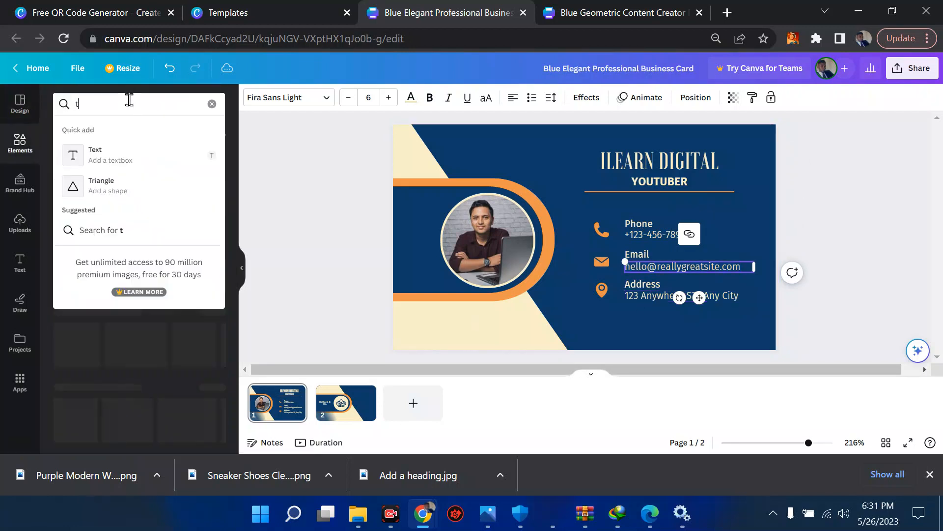
{"action": "type", "text": "wiiter"}
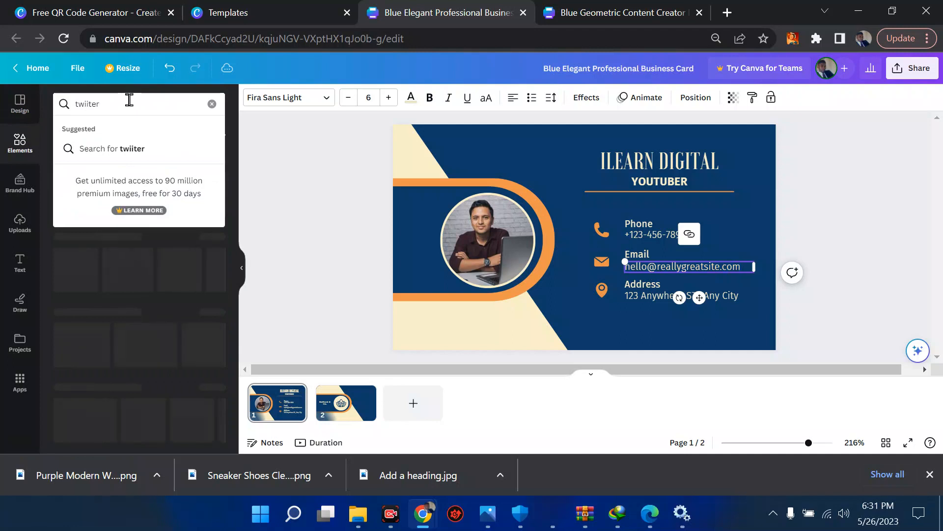
{"action": "key", "text": "Return"}
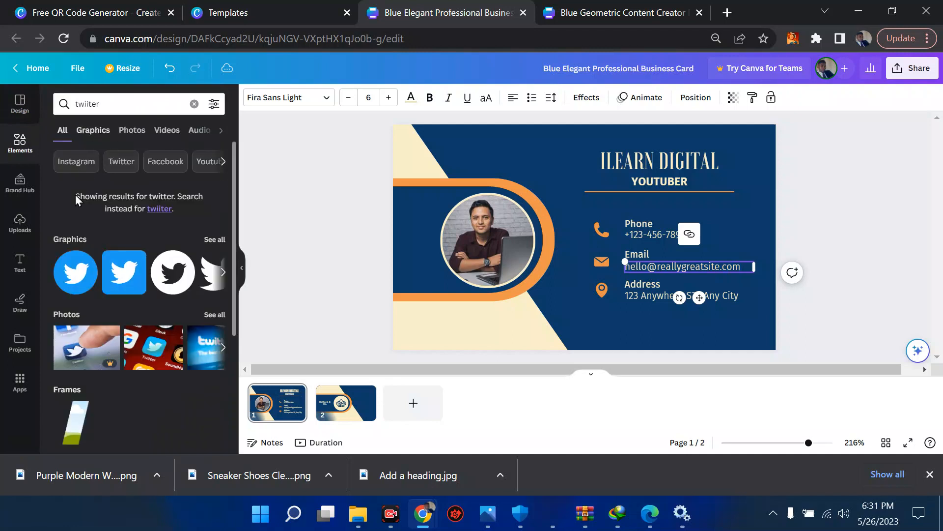
{"action": "left_click", "coordinate": [68, 290]}
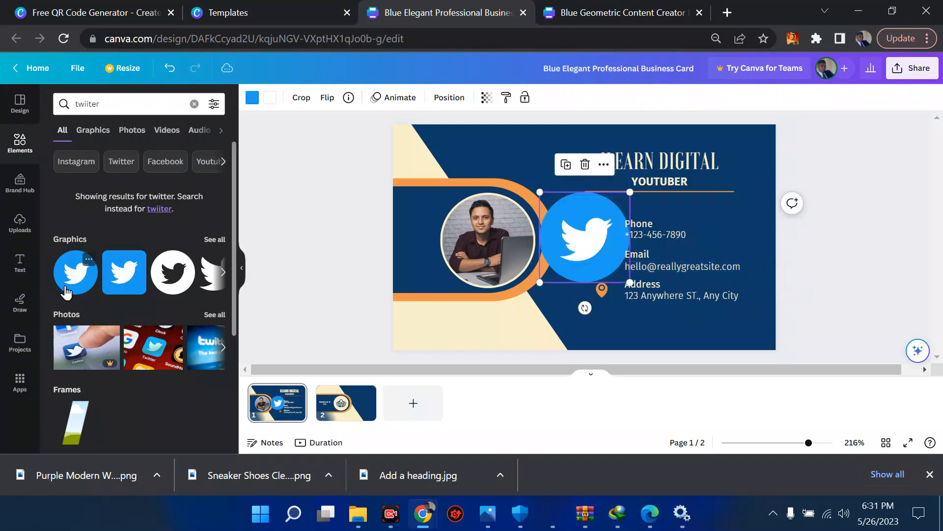
Shrink the Twitter bird to icon size and recolour it orange #ee964b.
{"action": "left_click_drag", "start_coordinate": [540, 192], "coordinate": [600, 319]}
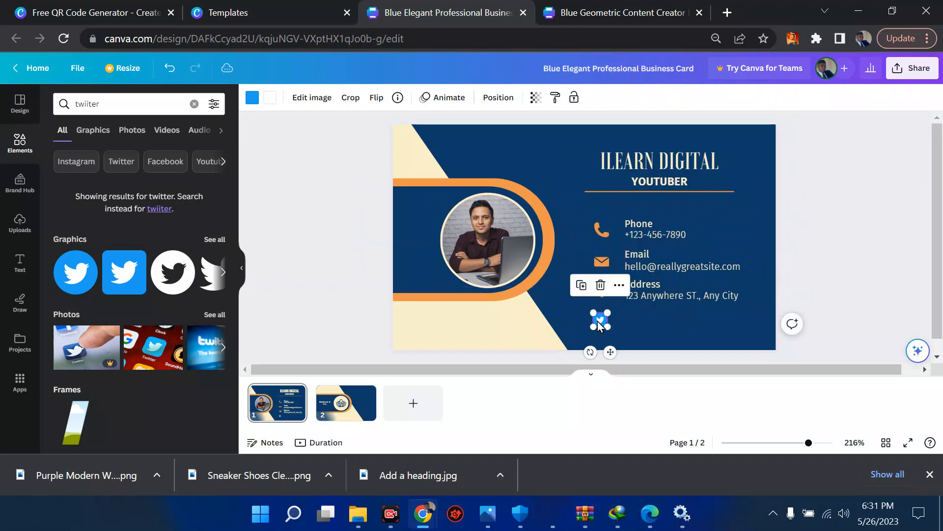
{"action": "left_click", "coordinate": [252, 99]}
{"action": "left_click", "coordinate": [183, 164]}
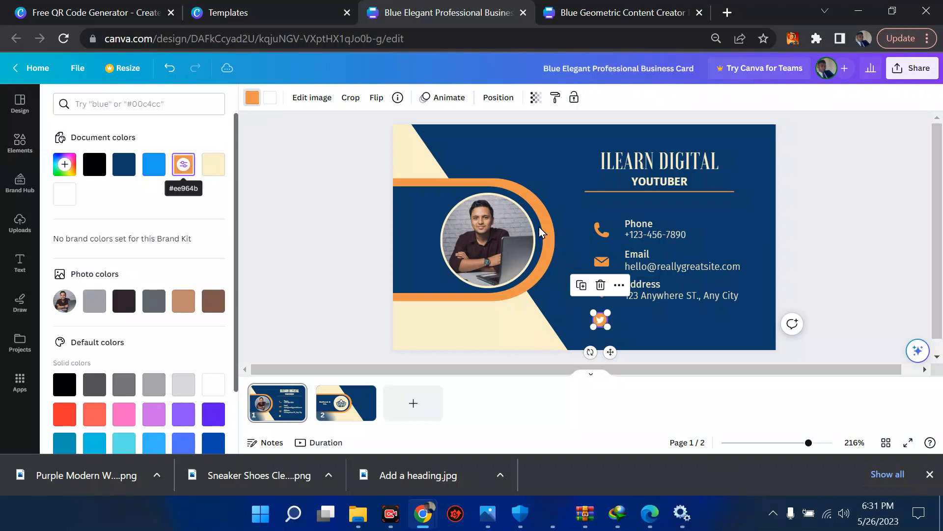
{"action": "left_click", "coordinate": [861, 277]}
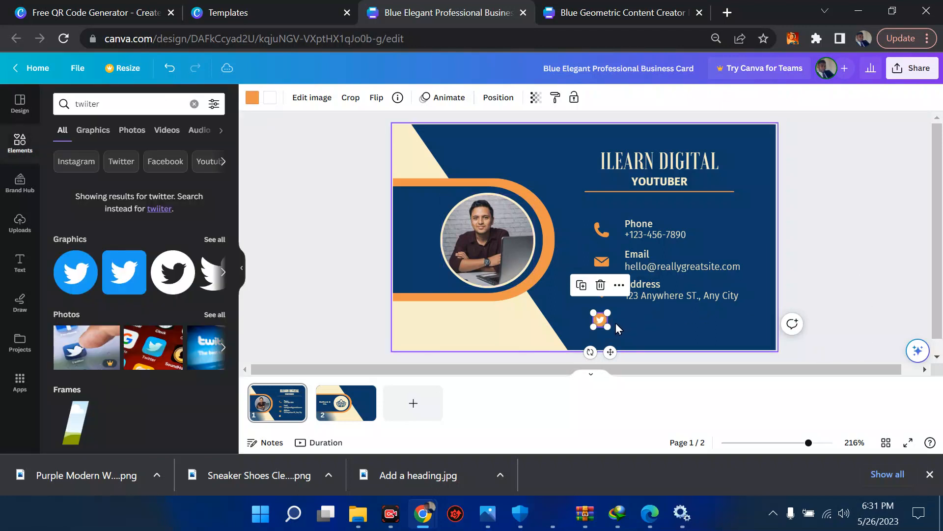
{"action": "left_click", "coordinate": [32, 270]}
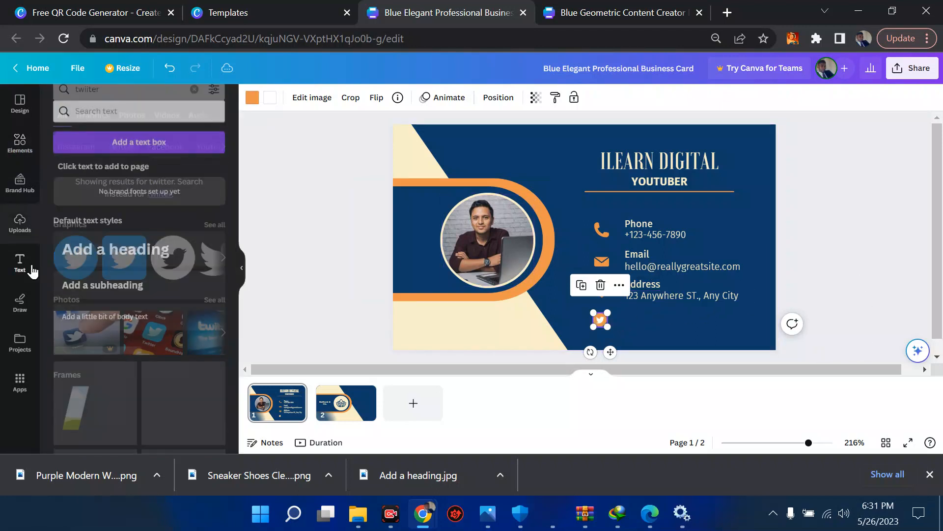
Add a body text line with the Twitter handle beside the orange Twitter icon.
{"action": "left_click", "coordinate": [105, 307]}
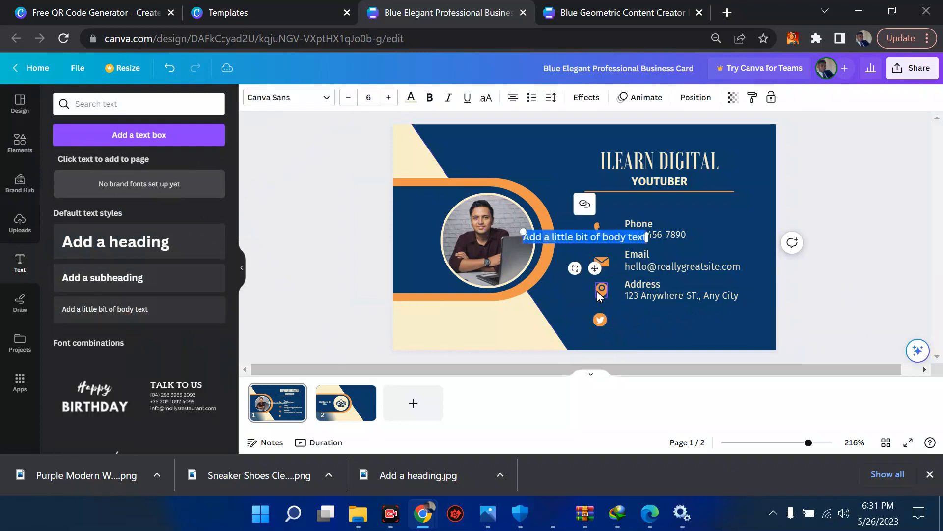
{"action": "left_click_drag", "start_coordinate": [575, 231], "coordinate": [676, 313]}
{"action": "triple_click", "coordinate": [669, 316]}
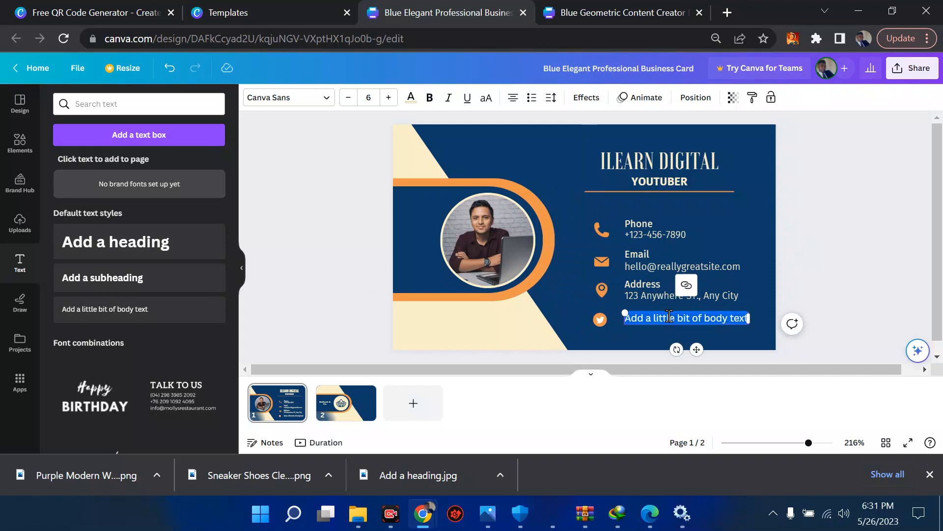
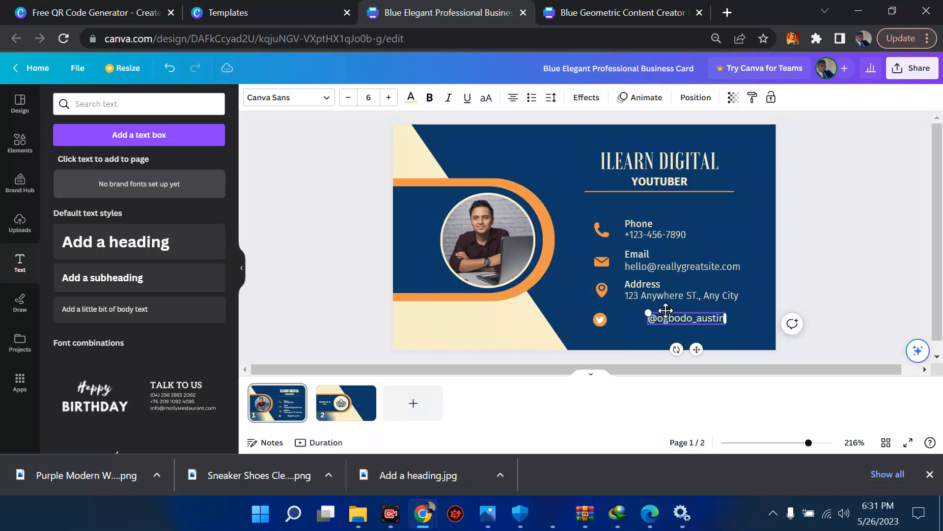
{"action": "left_click_drag", "start_coordinate": [666, 310], "coordinate": [644, 313]}
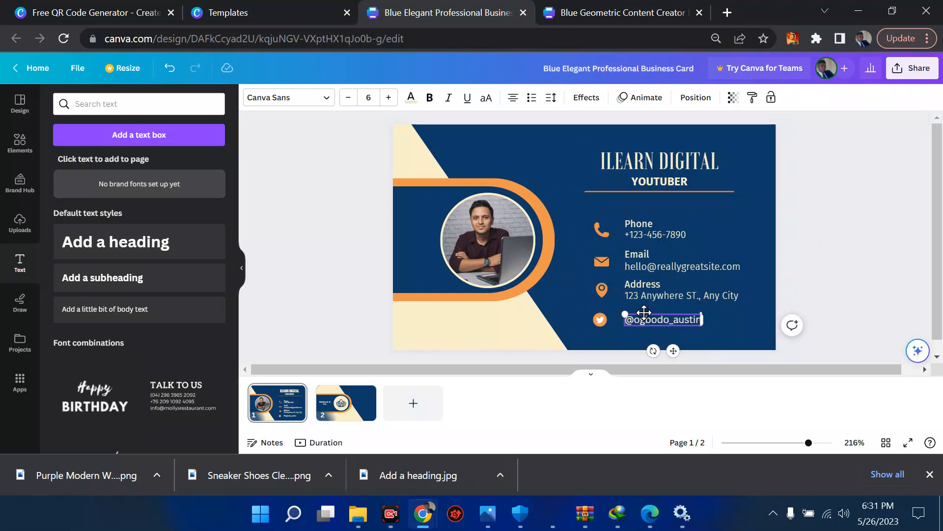
{"action": "left_click", "coordinate": [305, 299]}
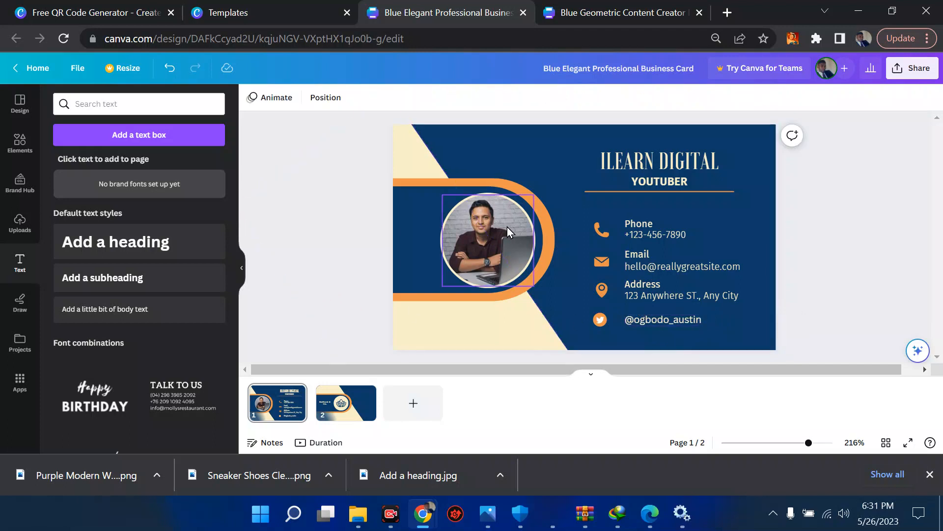
Detach the portrait photo from its circle frame and move it to the card's top-right.
{"action": "left_click", "coordinate": [481, 238]}
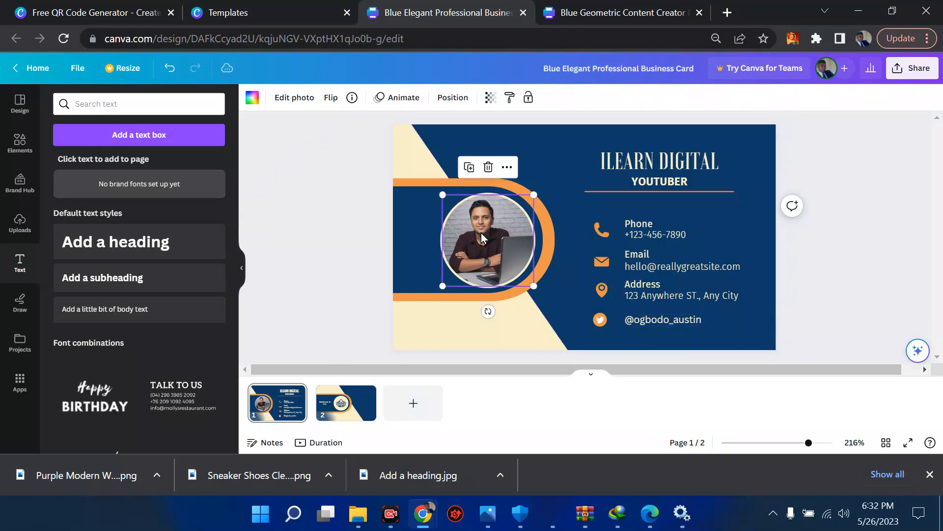
{"action": "right_click", "coordinate": [481, 238]}
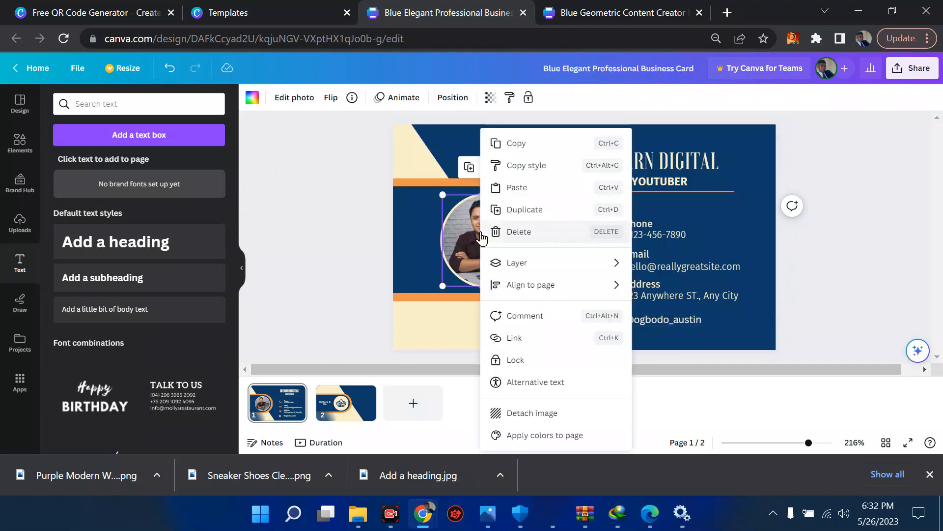
{"action": "left_click", "coordinate": [531, 422]}
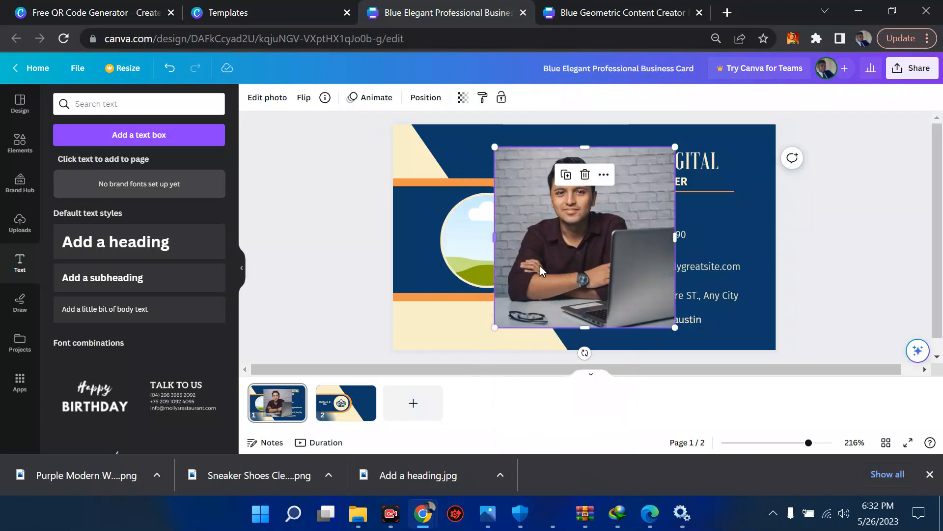
{"action": "left_click_drag", "start_coordinate": [555, 261], "coordinate": [884, 171]}
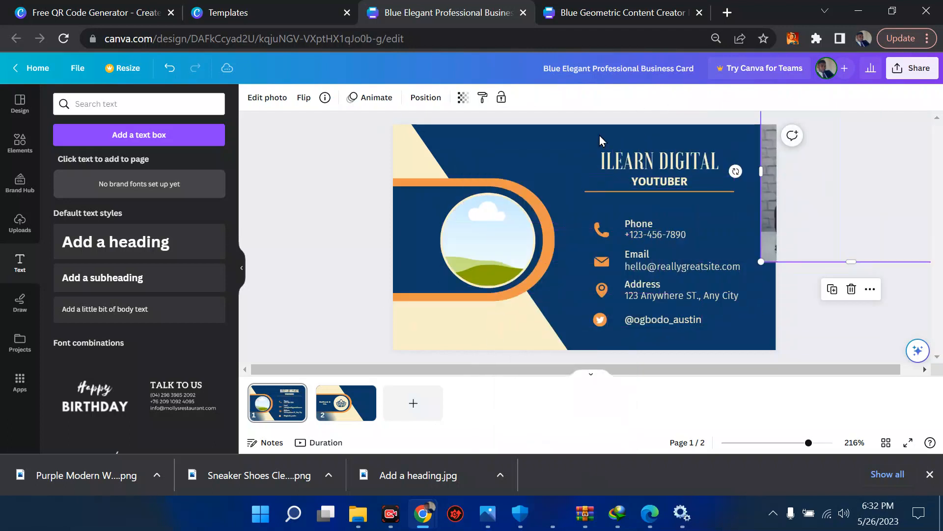
Open and close the Alternative text settings of the now empty circle frame.
{"action": "left_click", "coordinate": [491, 245]}
{"action": "right_click", "coordinate": [492, 246]}
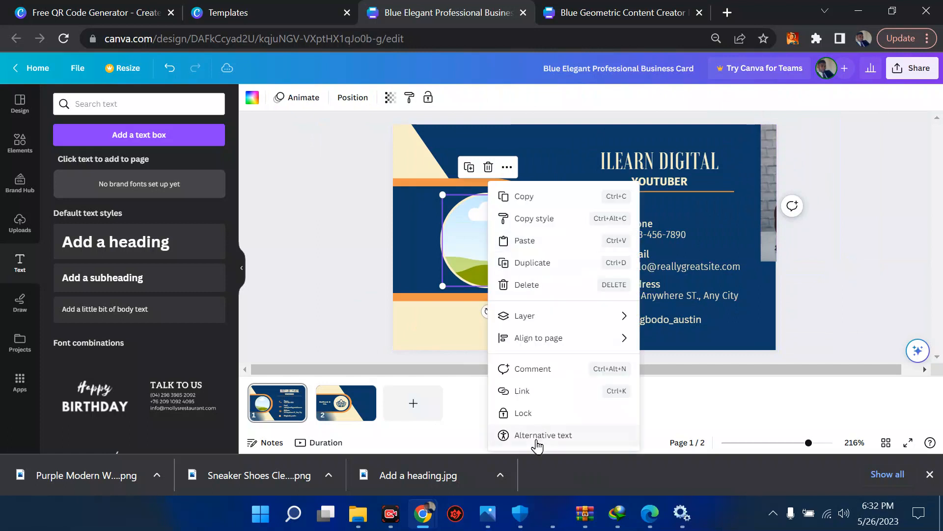
{"action": "left_click", "coordinate": [534, 436]}
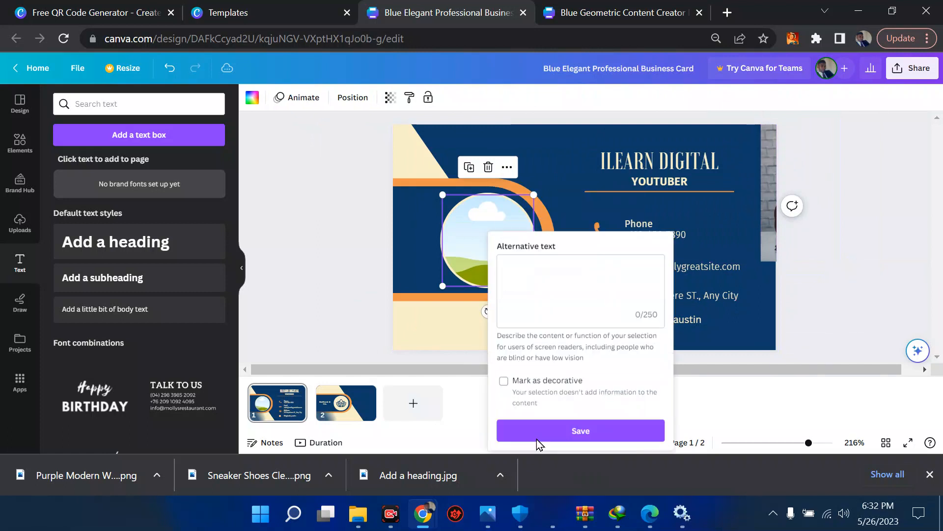
{"action": "left_click", "coordinate": [257, 327]}
{"action": "left_click", "coordinate": [96, 103]}
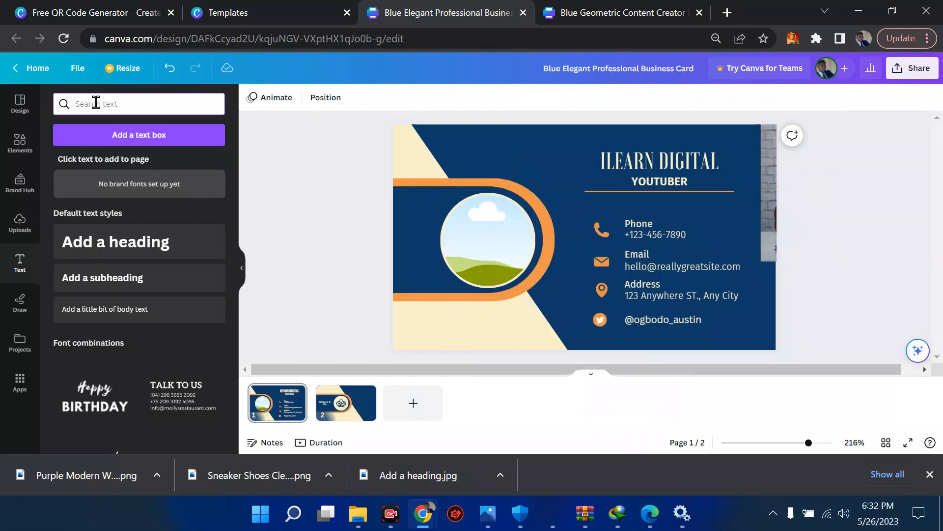
Search the elements library for 'frame' and browse all the frame shapes.
{"action": "type", "text": "fra"}
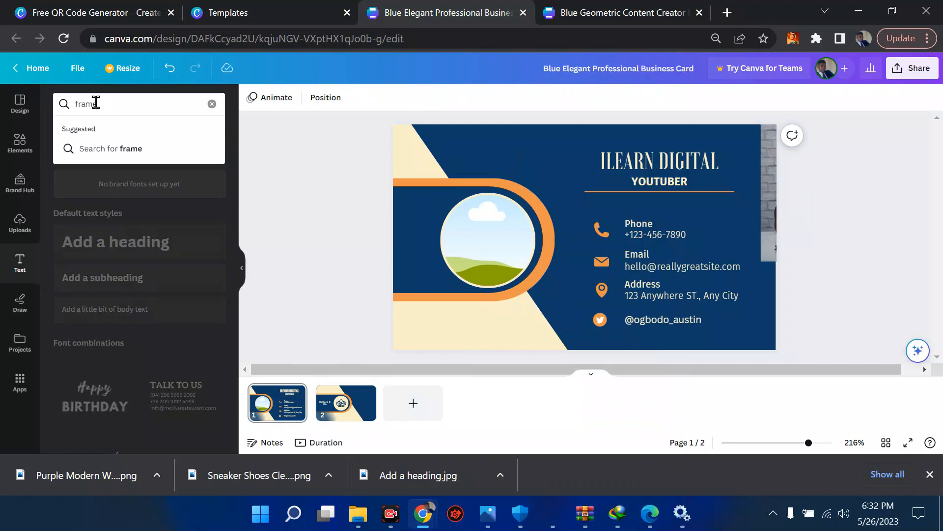
{"action": "type", "text": "me"}
{"action": "key", "text": "Return"}
{"action": "left_click", "coordinate": [25, 149]}
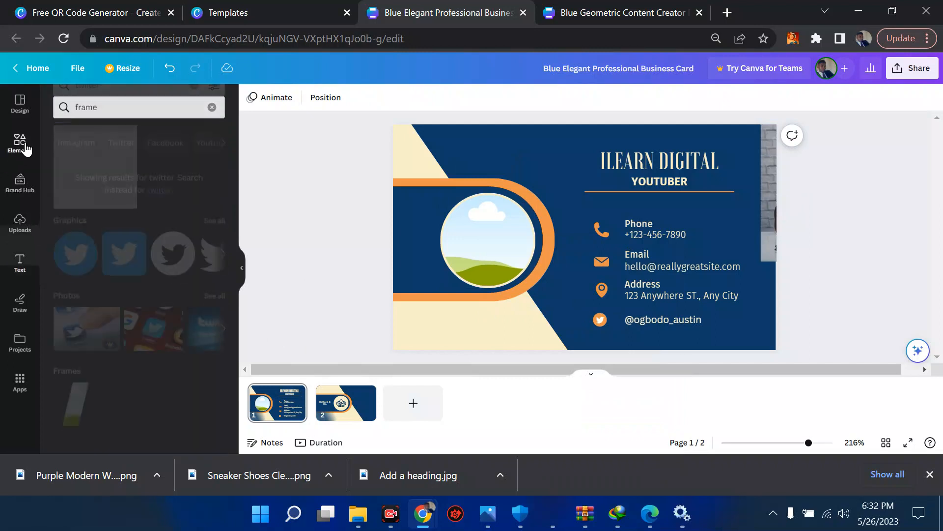
{"action": "left_click", "coordinate": [123, 105]}
{"action": "key", "text": "ctrl+a"}
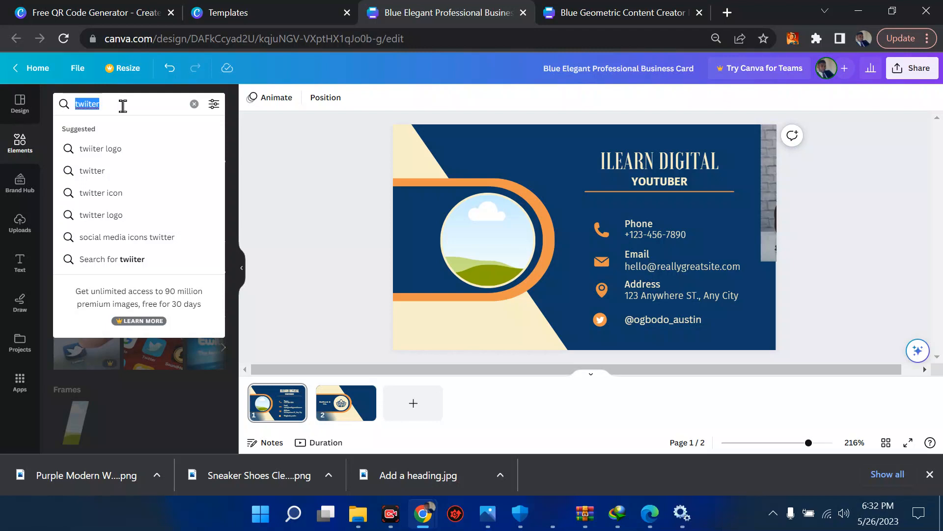
{"action": "type", "text": "frame"}
{"action": "key", "text": "Return"}
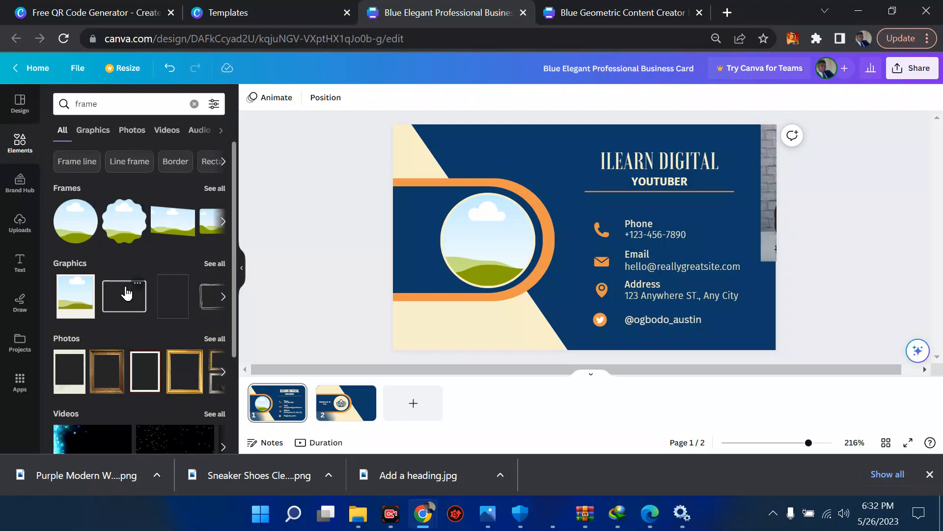
{"action": "left_click", "coordinate": [215, 188]}
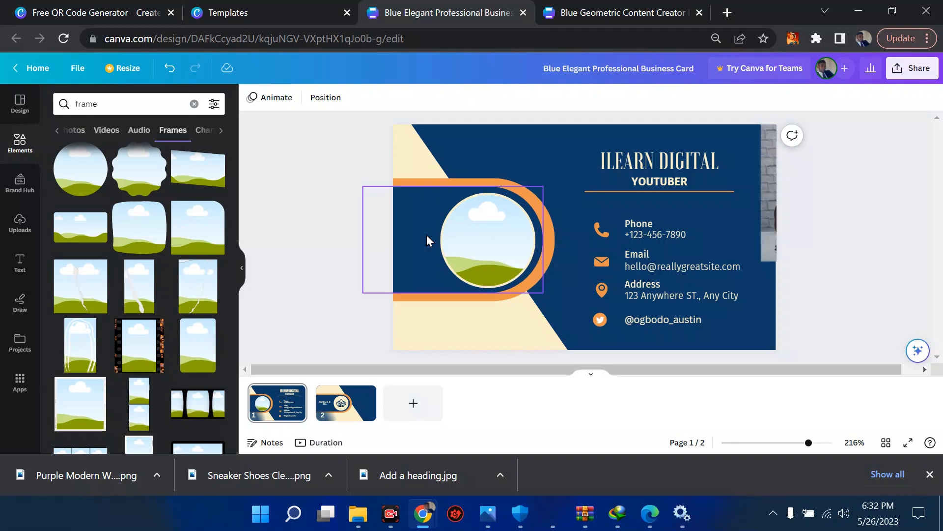
{"action": "scroll", "coordinate": [116, 264], "scroll_direction": "down", "scroll_amount": 5}
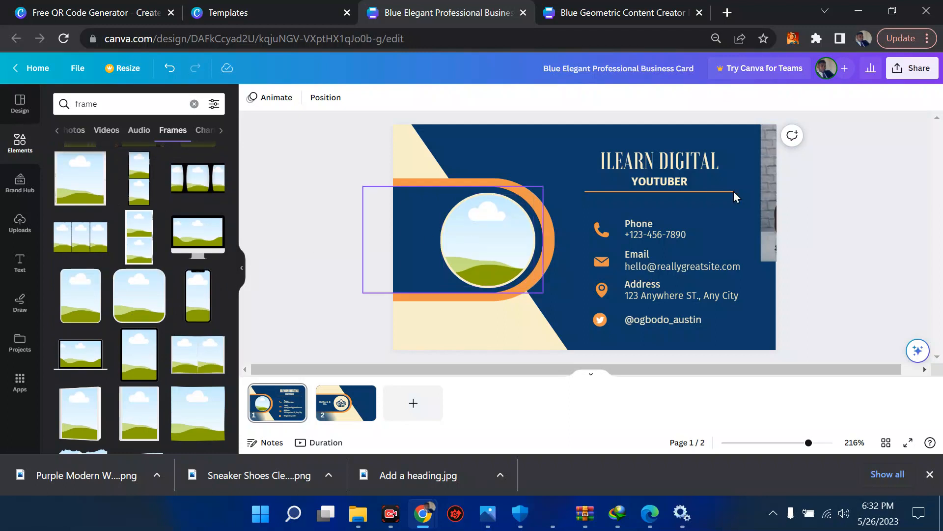
Delete the stray photo strip on the card's right edge and select the empty circle frame.
{"action": "left_click", "coordinate": [767, 240]}
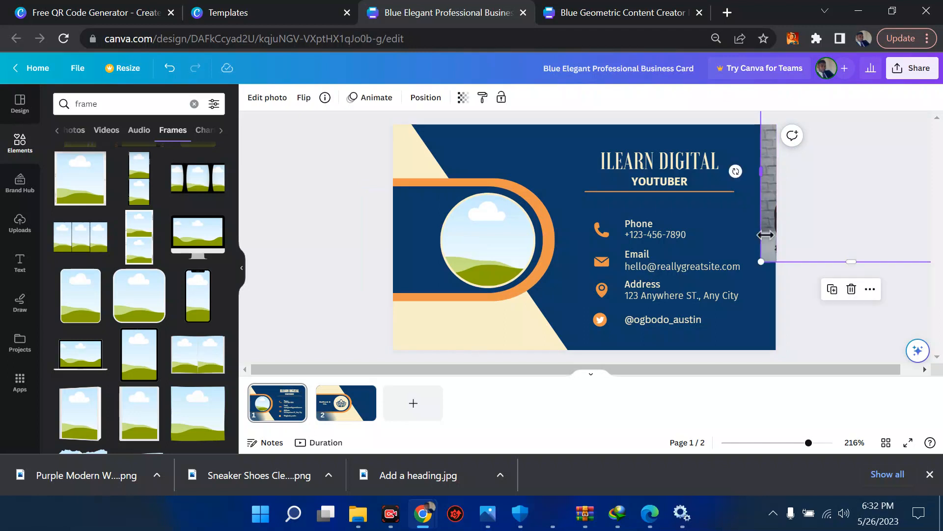
{"action": "key", "text": "Delete"}
{"action": "left_click", "coordinate": [506, 238]}
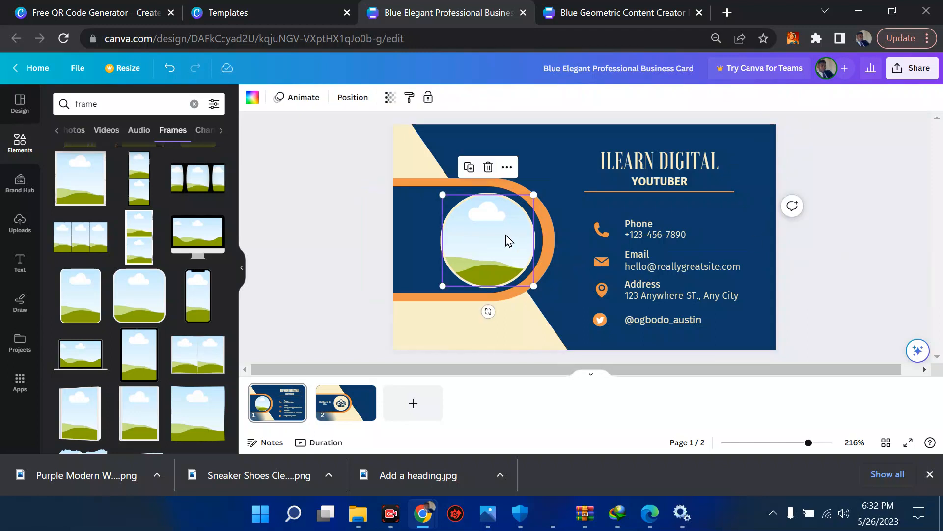
{"action": "left_click", "coordinate": [20, 224]}
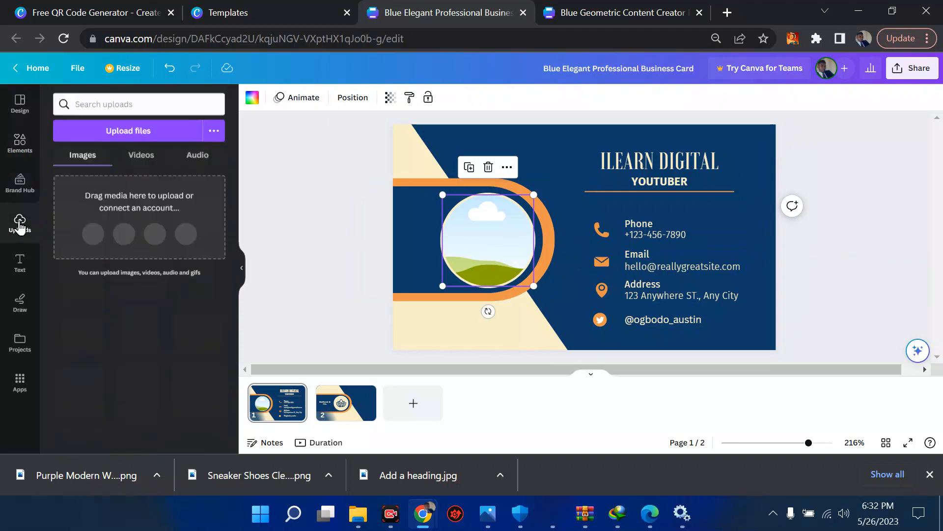
Drop the uploaded statue photo into the front's circle frame, then select the lotus logo on page 2.
{"action": "left_click", "coordinate": [147, 139]}
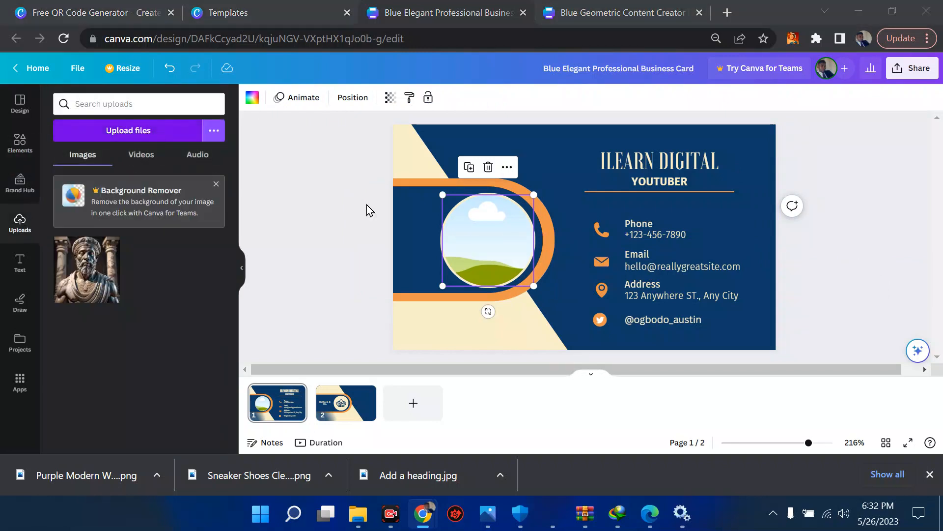
{"action": "key", "text": "Escape"}
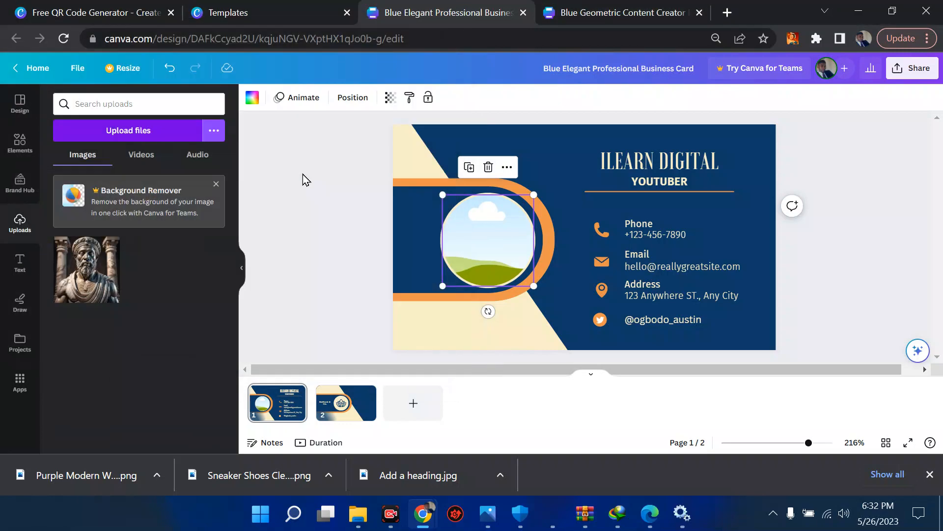
{"action": "left_click_drag", "start_coordinate": [91, 280], "coordinate": [489, 247]}
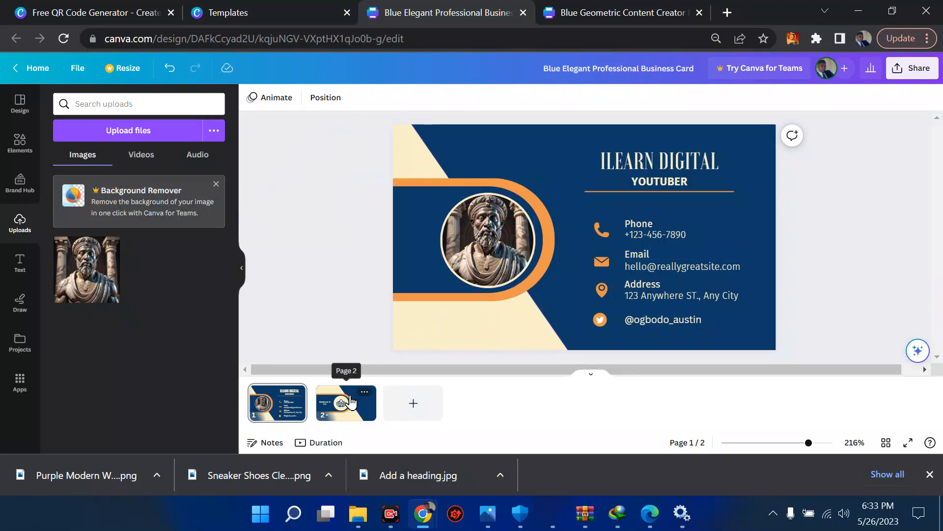
{"action": "left_click", "coordinate": [357, 410]}
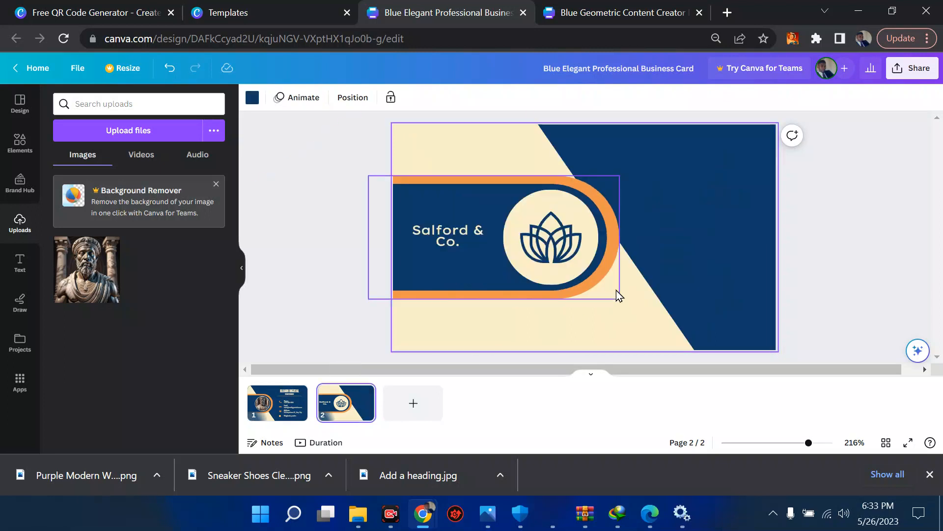
{"action": "left_click", "coordinate": [543, 240]}
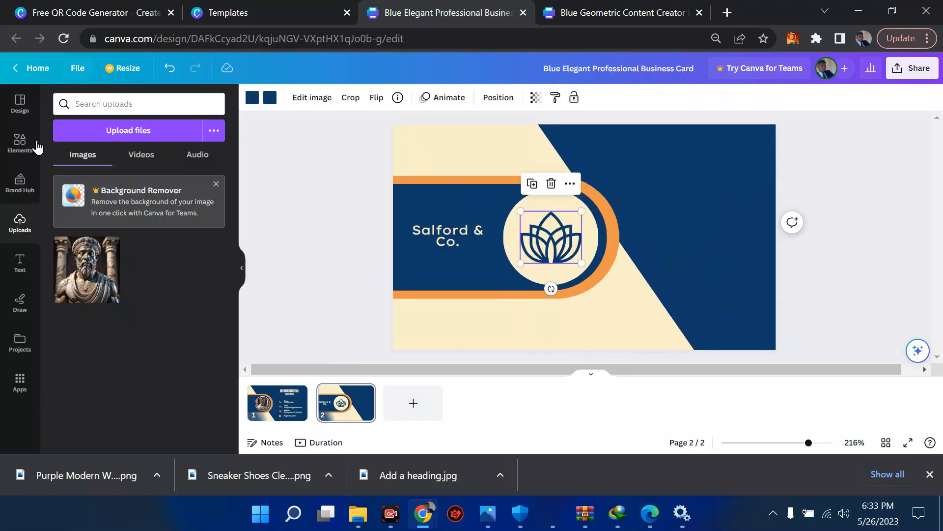
Replace the old frame search in Elements with a search for 'technology'.
{"action": "left_click", "coordinate": [20, 142]}
{"action": "left_click", "coordinate": [106, 107]}
{"action": "key", "text": "ctrl+a"}
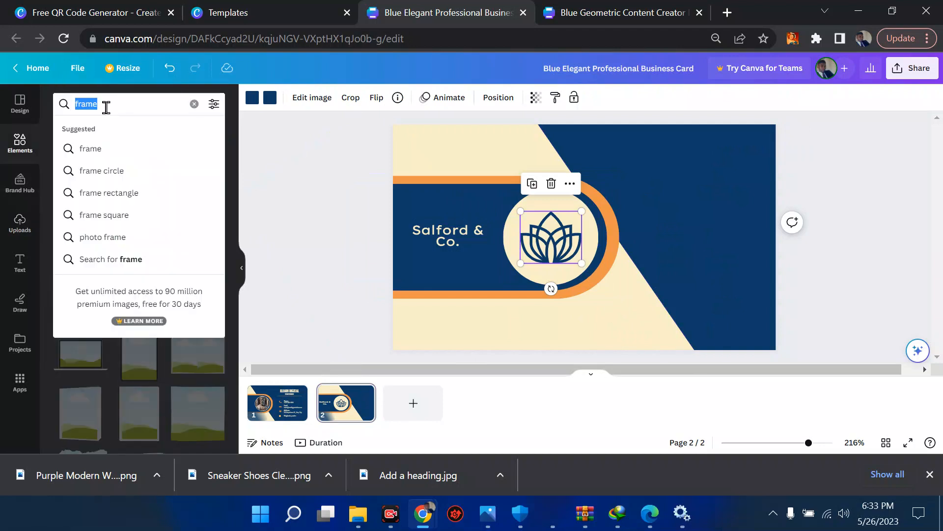
{"action": "key", "text": "BackSpace"}
{"action": "type", "text": "technol"}
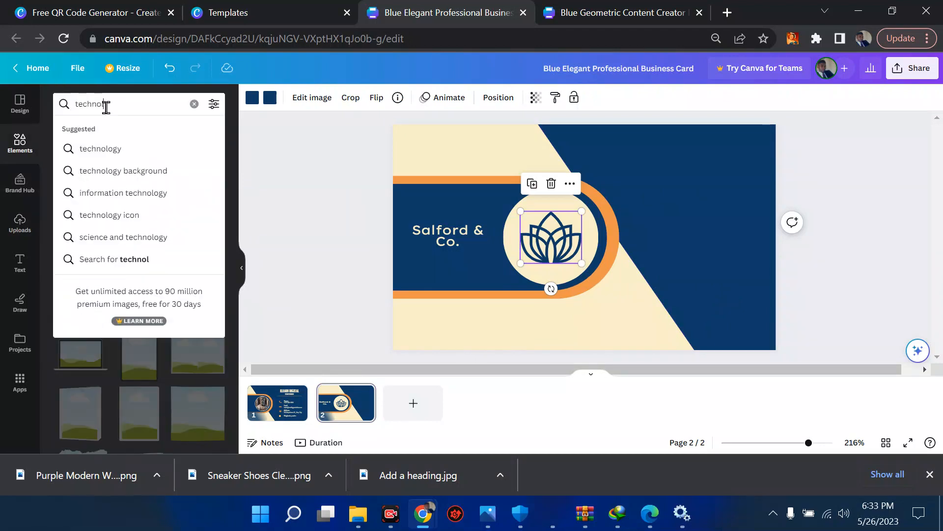
{"action": "type", "text": "ogy"}
{"action": "key", "text": "Return"}
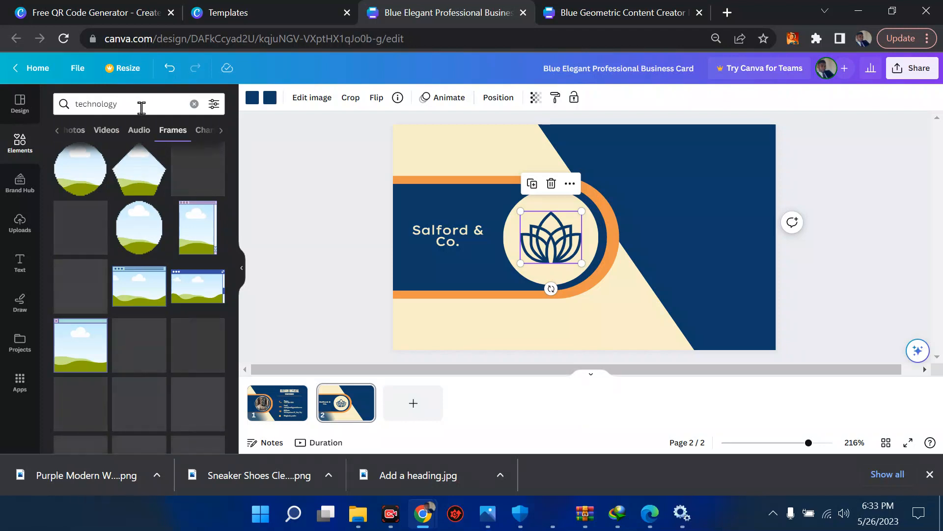
Refine the search to 'technology logo' and show the Graphics results.
{"action": "left_click", "coordinate": [142, 108]}
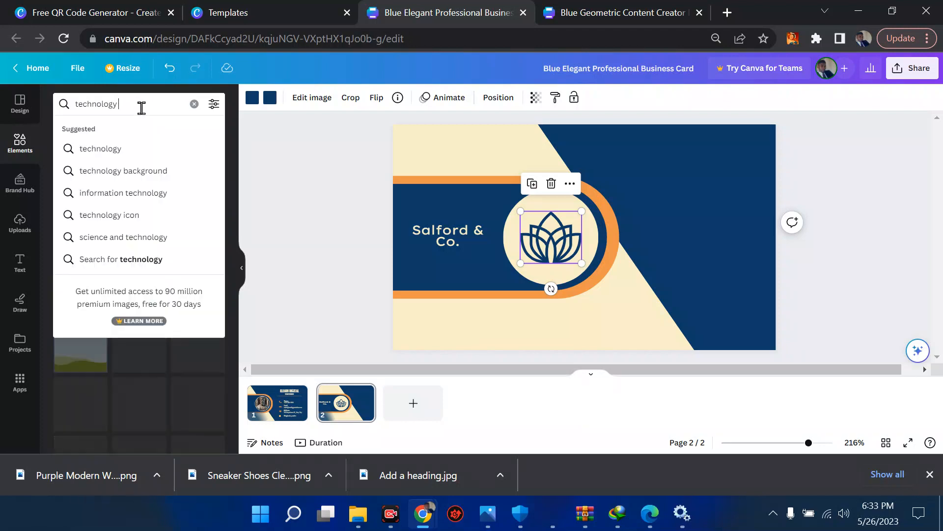
{"action": "type", "text": "lot"}
{"action": "key", "text": "BackSpace"}
{"action": "type", "text": "go"}
{"action": "key", "text": "Return"}
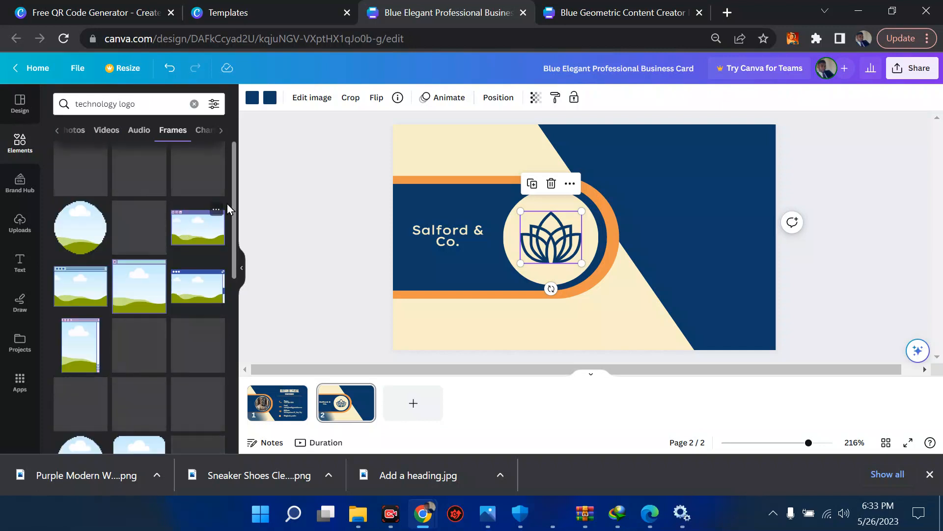
{"action": "scroll", "coordinate": [233, 206], "scroll_direction": "down", "scroll_amount": 1}
{"action": "scroll", "coordinate": [232, 206], "scroll_direction": "up", "scroll_amount": 1}
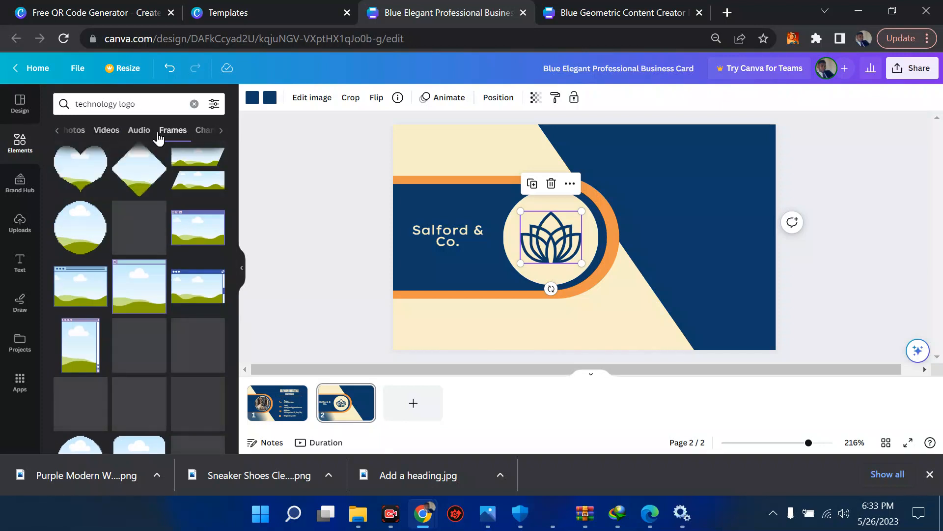
{"action": "left_click", "coordinate": [74, 135]}
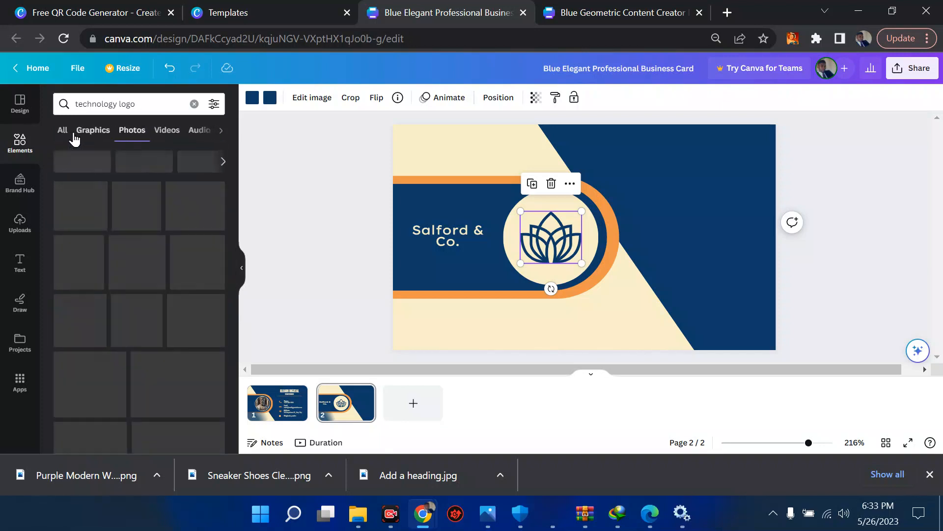
{"action": "left_click", "coordinate": [79, 137]}
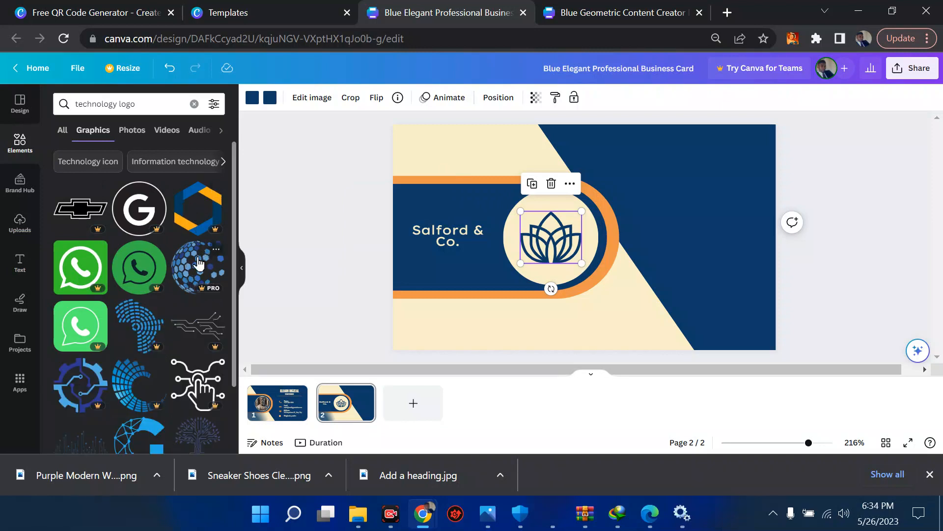
Swap the lotus logo for a resized globe graphic and retype the company name as 'ilearn Digital'.
{"action": "left_click_drag", "start_coordinate": [199, 264], "coordinate": [535, 249]}
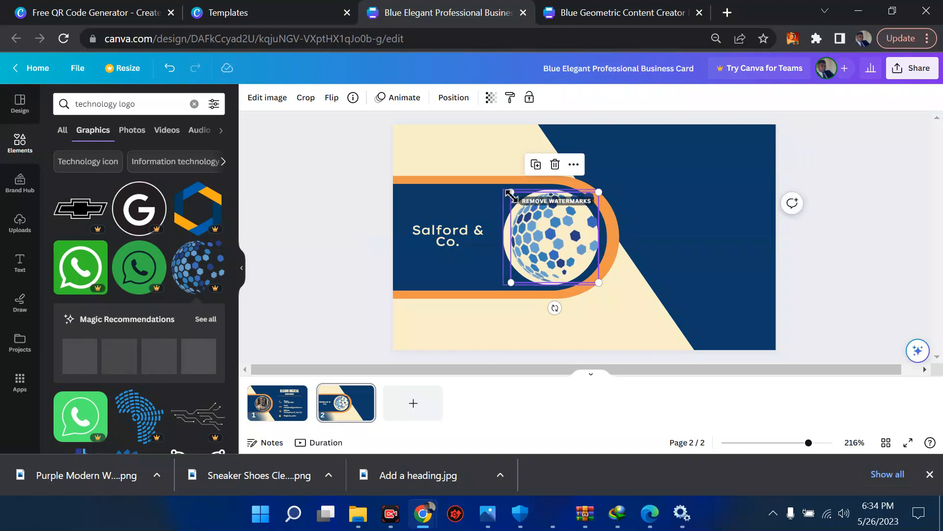
{"action": "left_click_drag", "start_coordinate": [516, 195], "coordinate": [536, 230]}
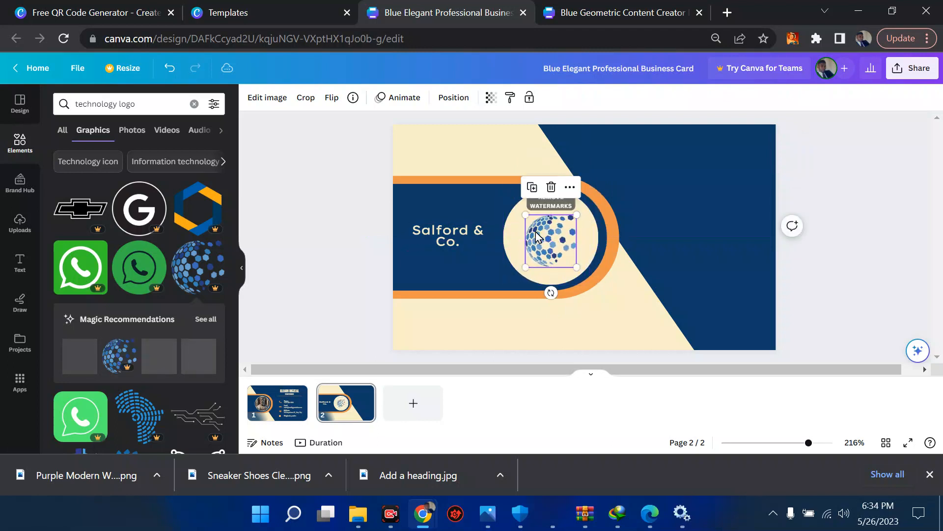
{"action": "left_click", "coordinate": [439, 239]}
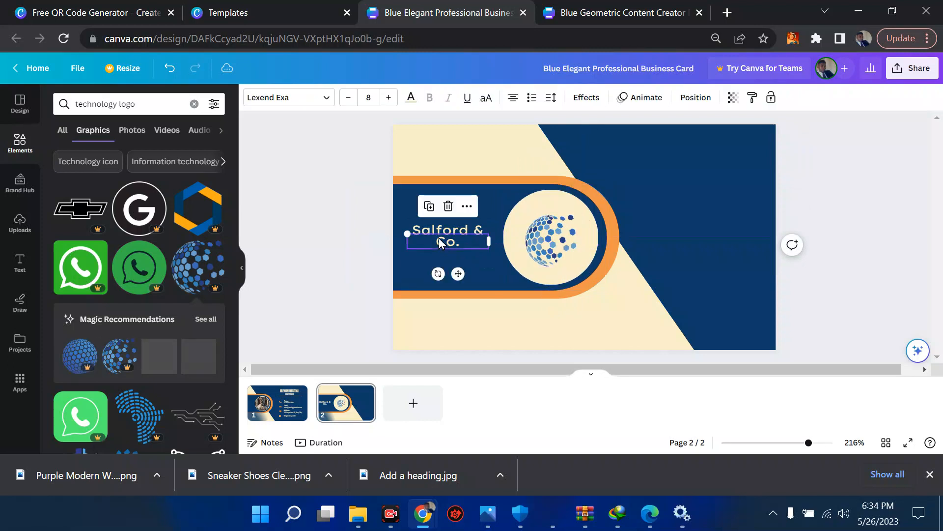
{"action": "left_click", "coordinate": [446, 230]}
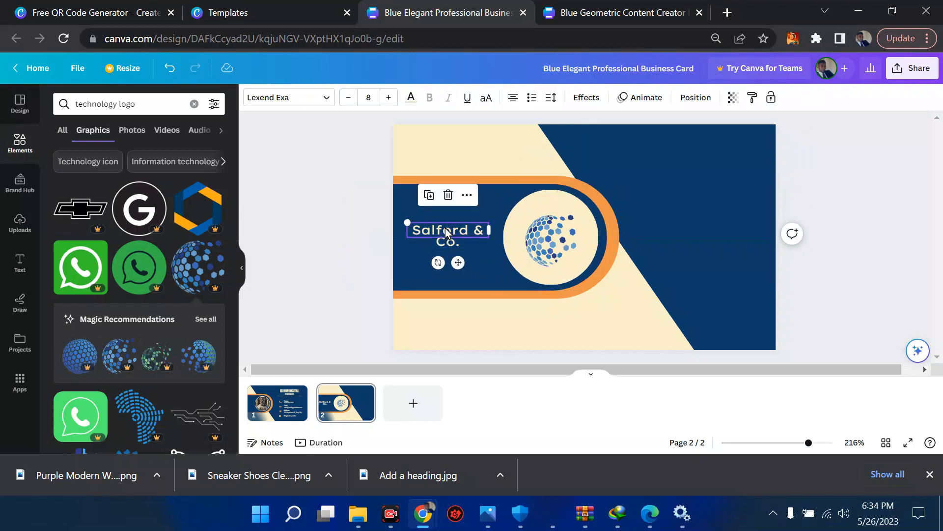
{"action": "double_click", "coordinate": [446, 231]}
{"action": "key", "text": "BackSpace"}
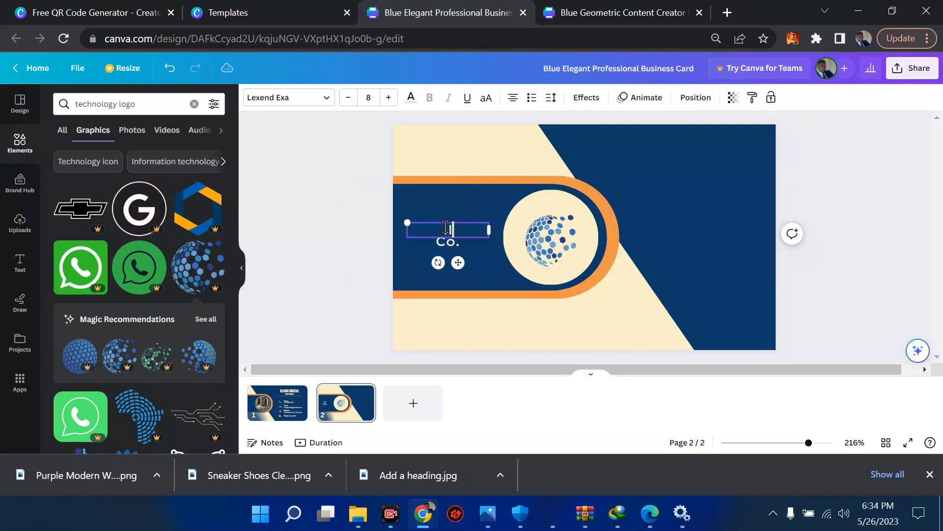
{"action": "type", "text": "ilearn Digital"}
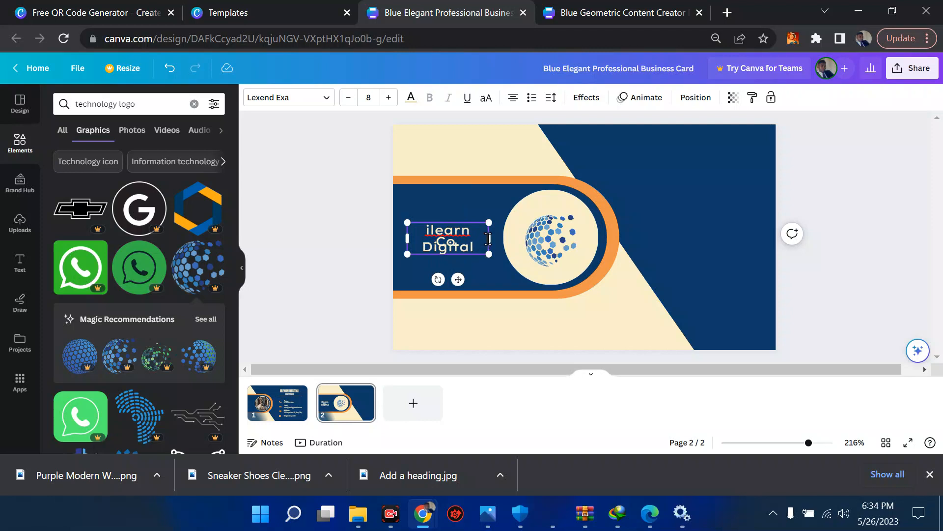
Widen the name text, delete the leftover 'Co.' line, and put 'Digital' on a second line.
{"action": "left_click_drag", "start_coordinate": [492, 239], "coordinate": [511, 238]}
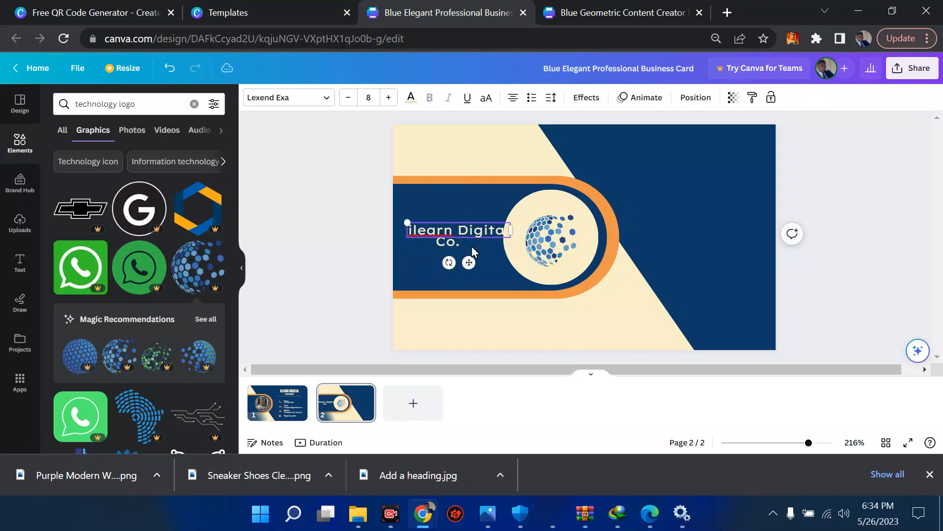
{"action": "left_click", "coordinate": [464, 244]}
{"action": "left_click", "coordinate": [447, 208]}
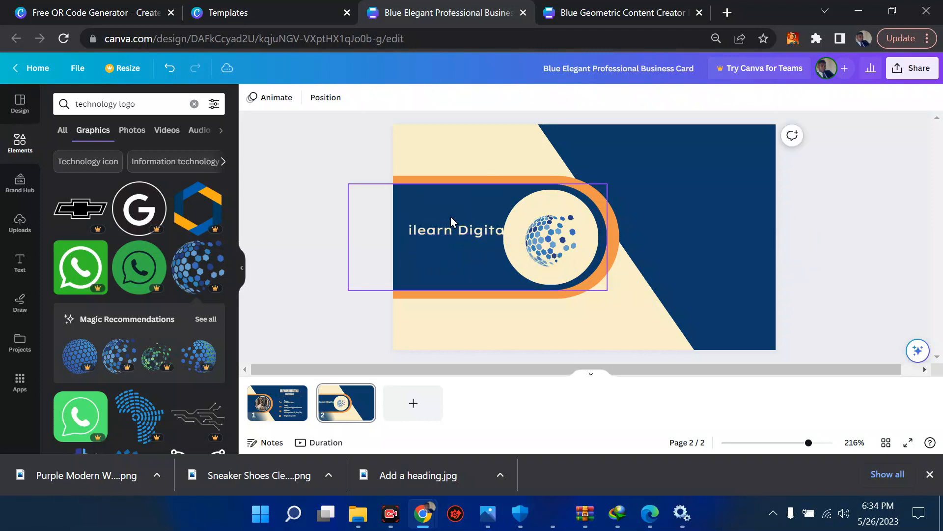
{"action": "left_click", "coordinate": [455, 231]}
{"action": "left_click", "coordinate": [453, 225]}
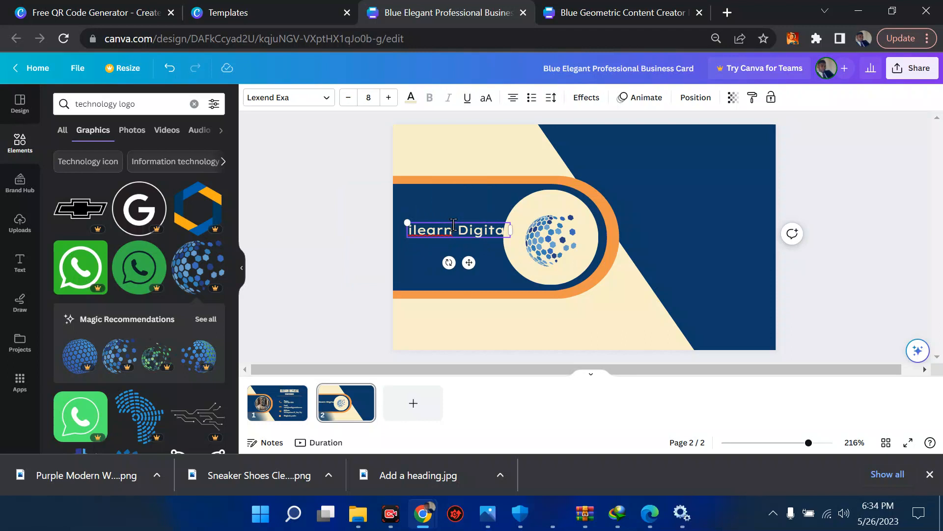
{"action": "key", "text": "Return"}
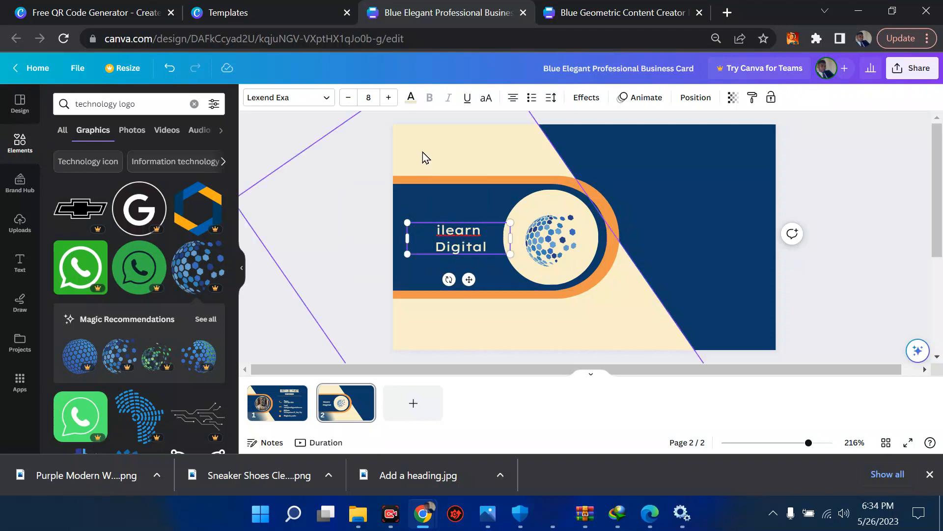
Change the 'ilearn Digital' text from white to the orange document colour swatch.
{"action": "left_click", "coordinate": [411, 101]}
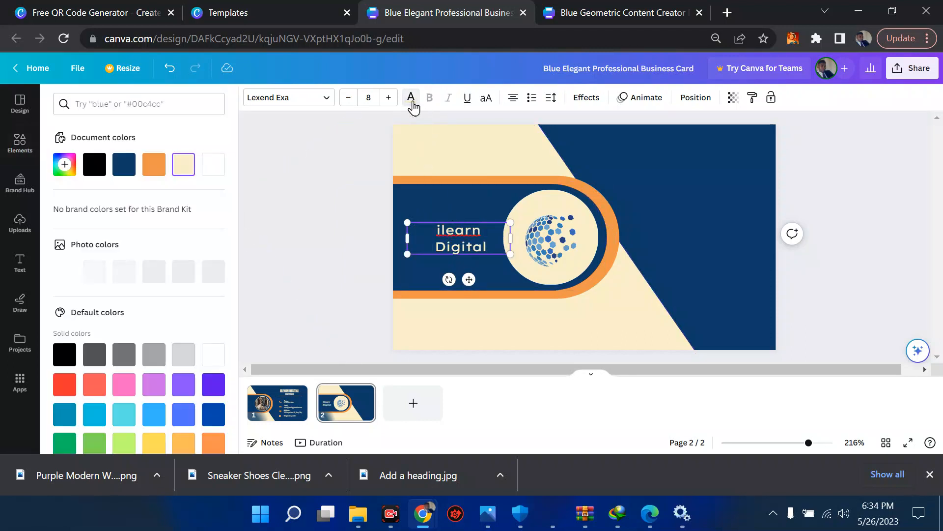
{"action": "left_click", "coordinate": [160, 174]}
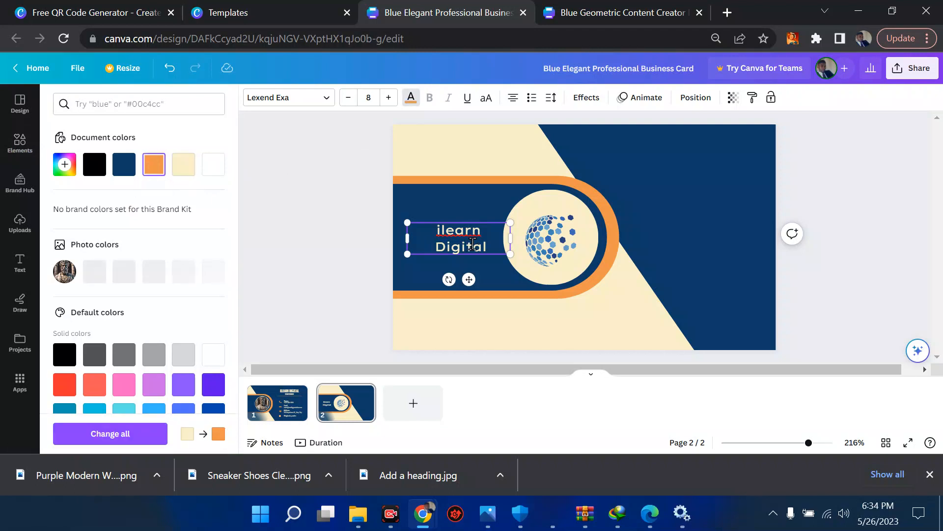
{"action": "left_click", "coordinate": [482, 222]}
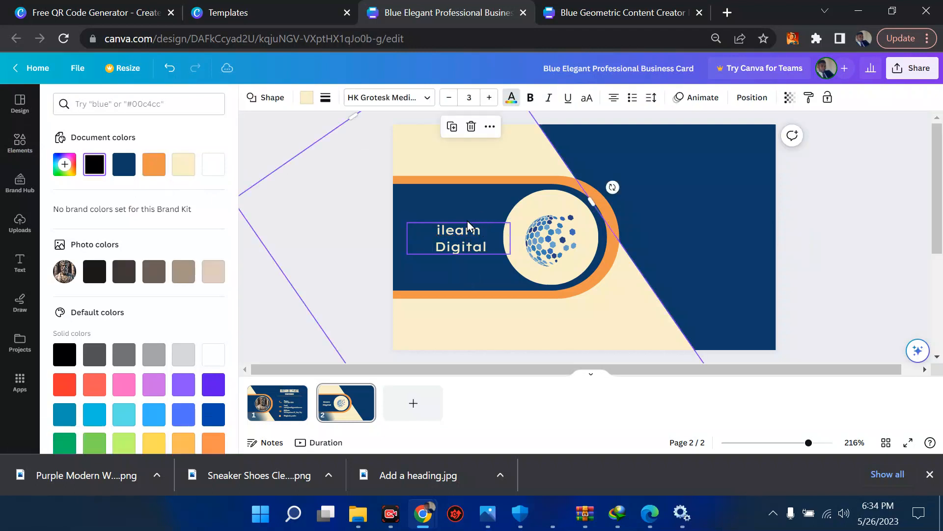
{"action": "left_click", "coordinate": [457, 238]}
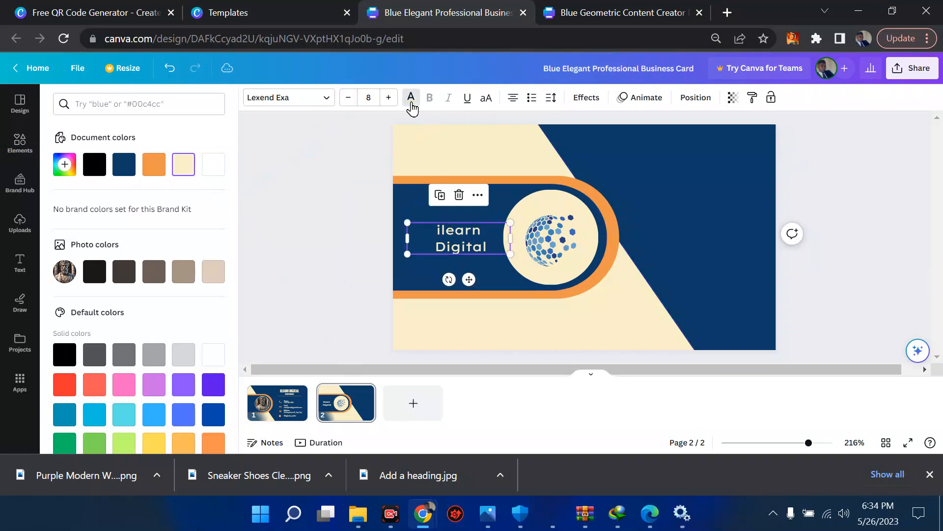
{"action": "left_click", "coordinate": [411, 98]}
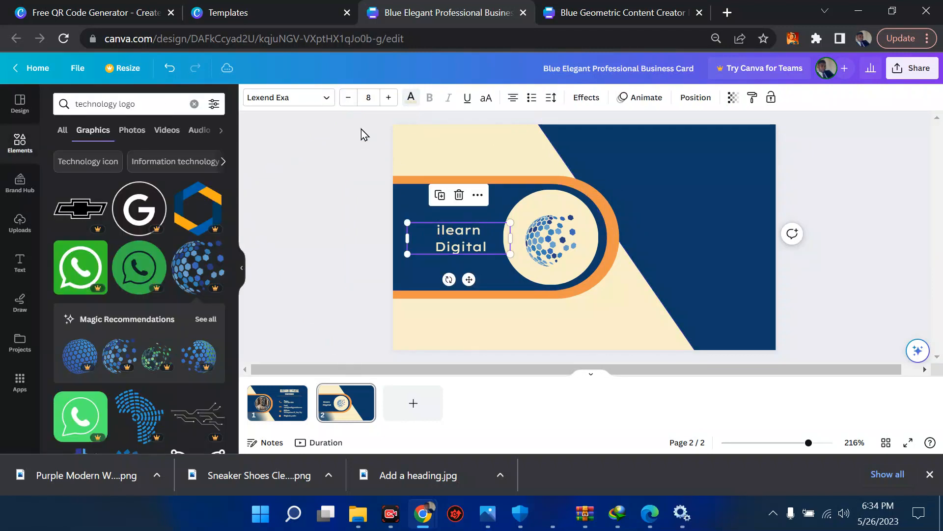
{"action": "left_click", "coordinate": [411, 97]}
{"action": "left_click", "coordinate": [155, 169]}
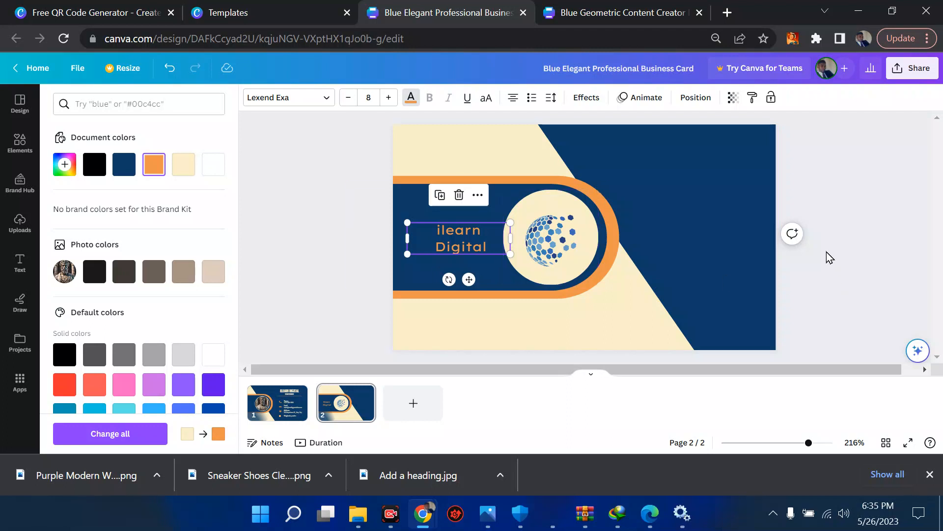
{"action": "key", "text": "Escape"}
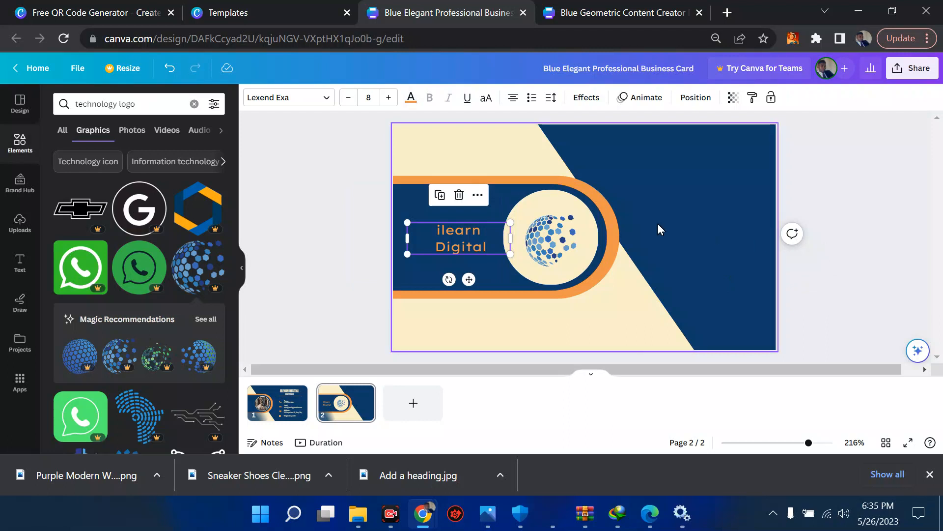
{"action": "scroll", "coordinate": [580, 196], "scroll_direction": "right", "scroll_amount": 1}
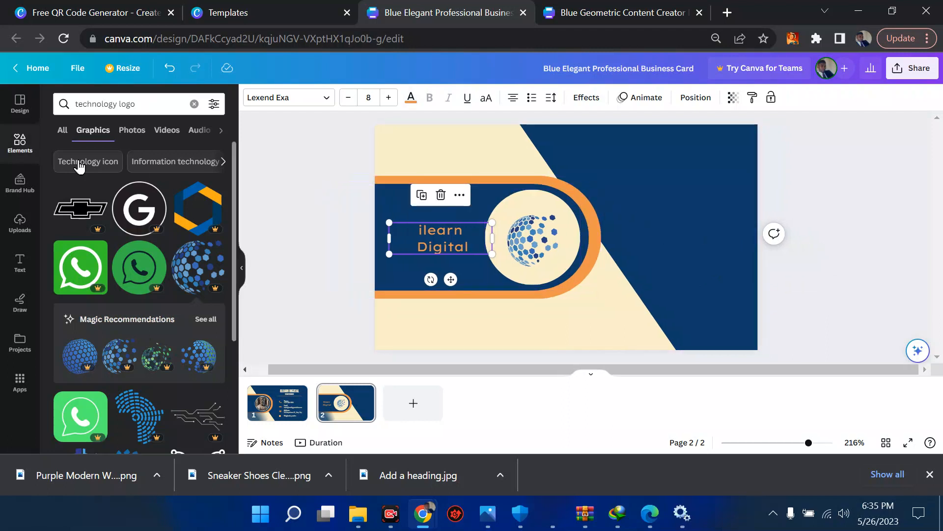
{"action": "left_click", "coordinate": [15, 117]}
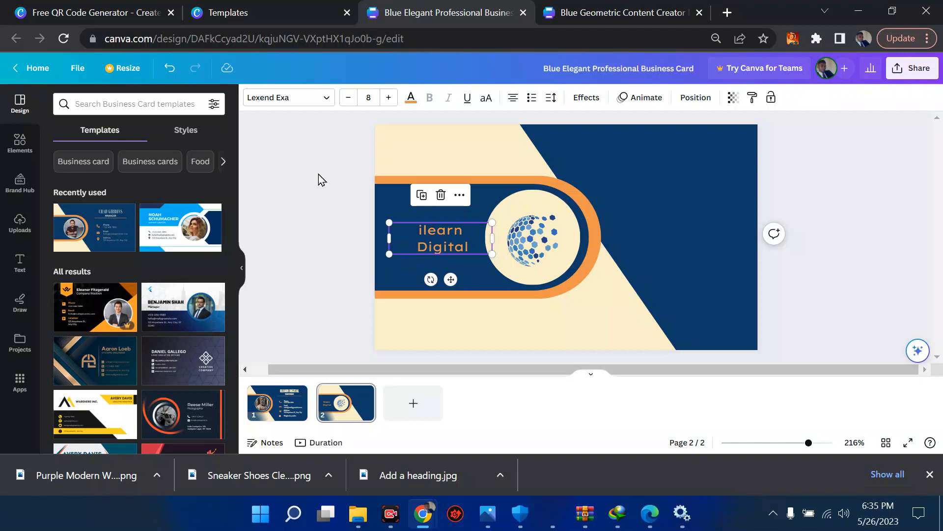
{"action": "left_click", "coordinate": [268, 413]}
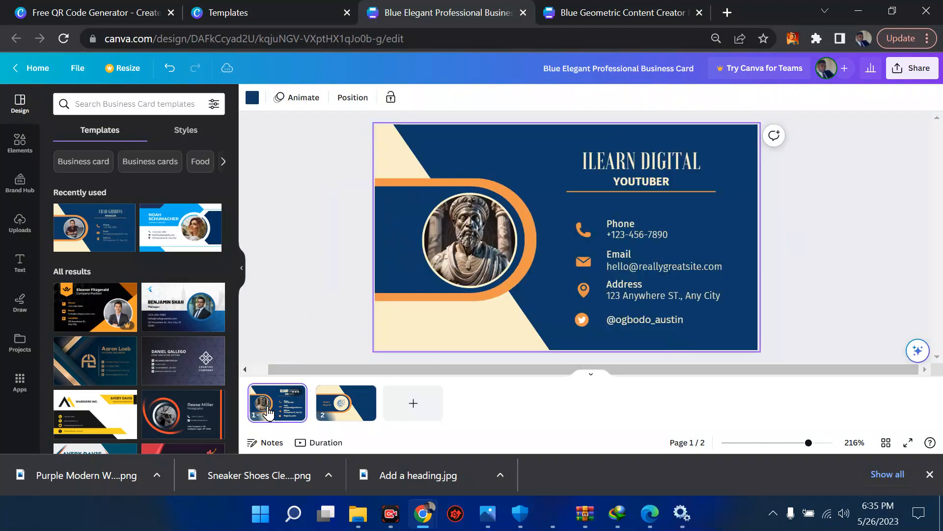
{"action": "left_click", "coordinate": [332, 416]}
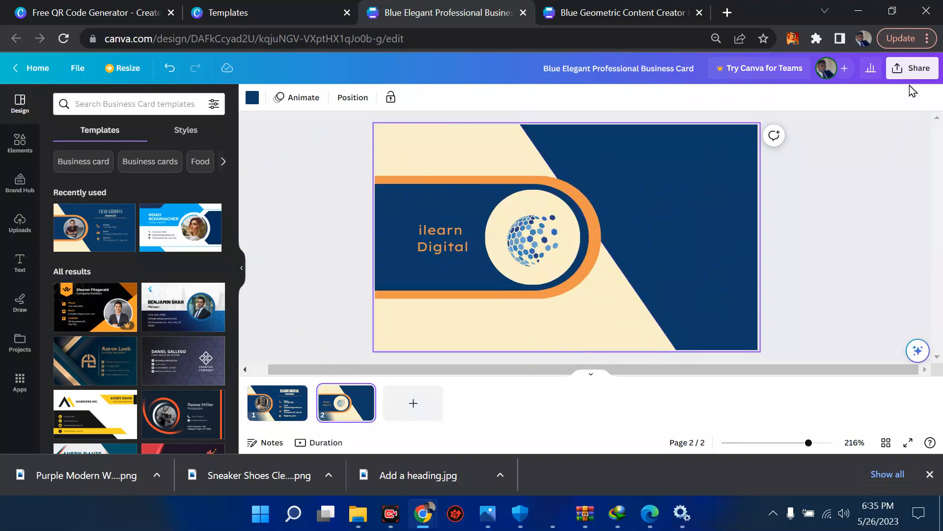
{"action": "left_click", "coordinate": [912, 69]}
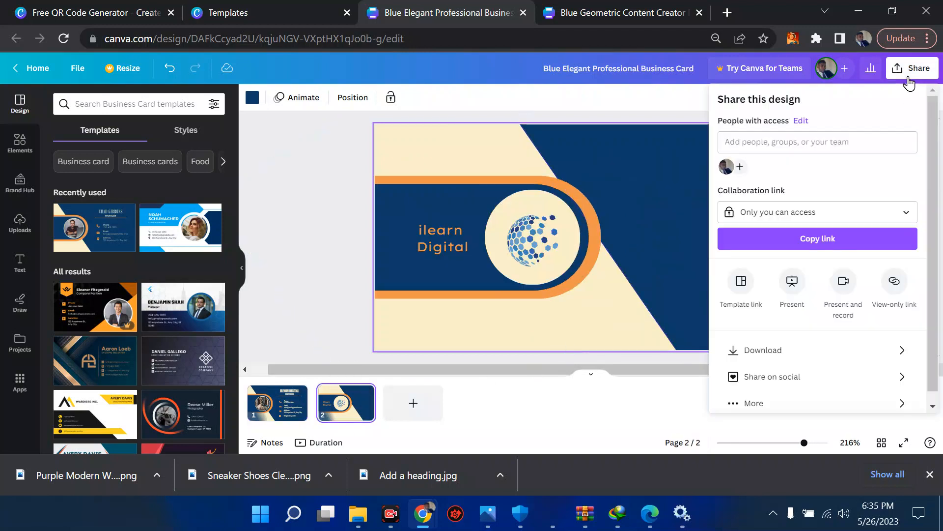
{"action": "left_click", "coordinate": [783, 350]}
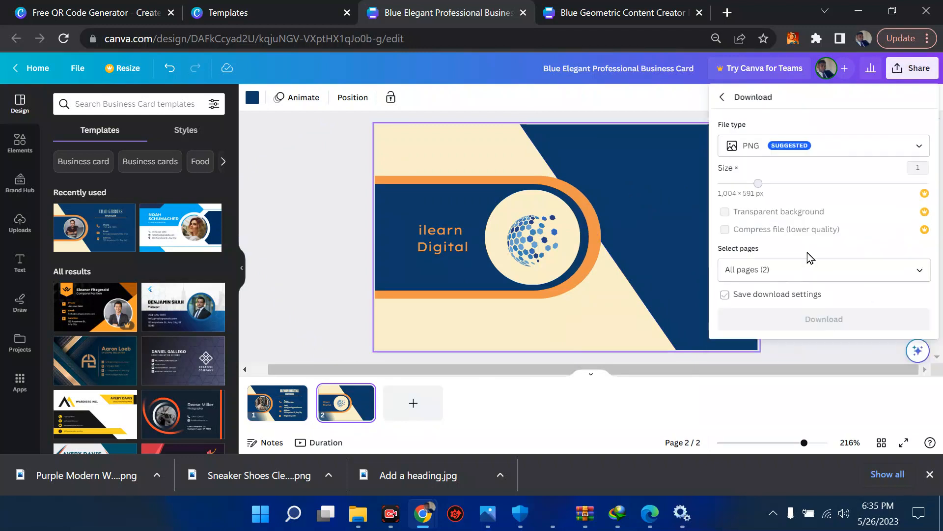
{"action": "left_click", "coordinate": [836, 148]}
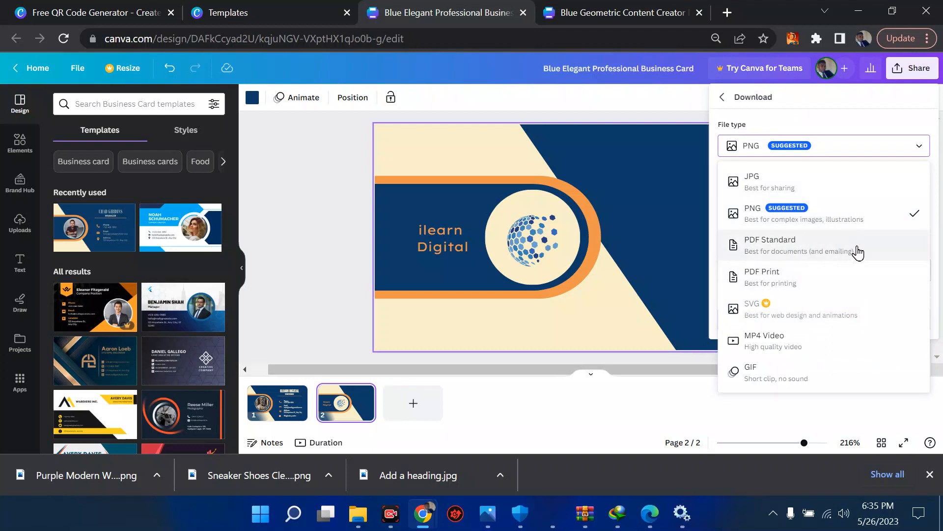
{"action": "left_click", "coordinate": [805, 277]}
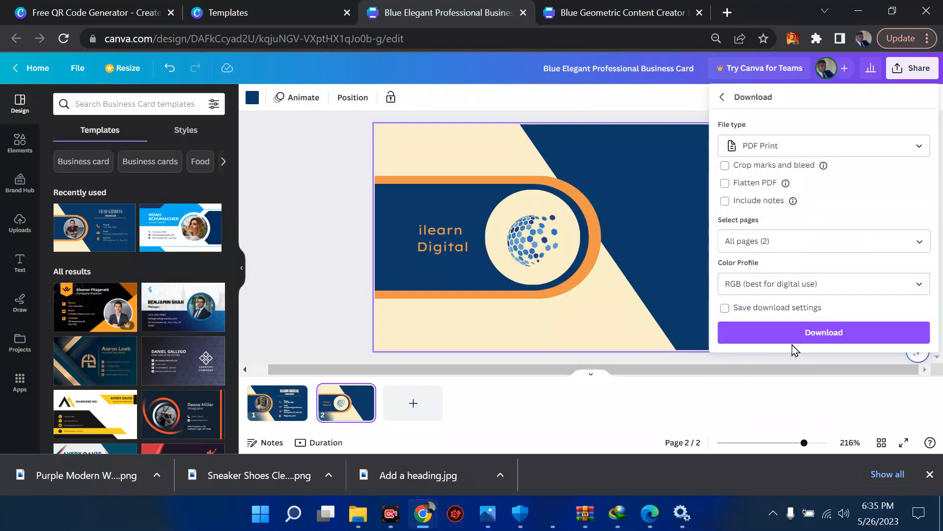
{"action": "left_click", "coordinate": [769, 290]}
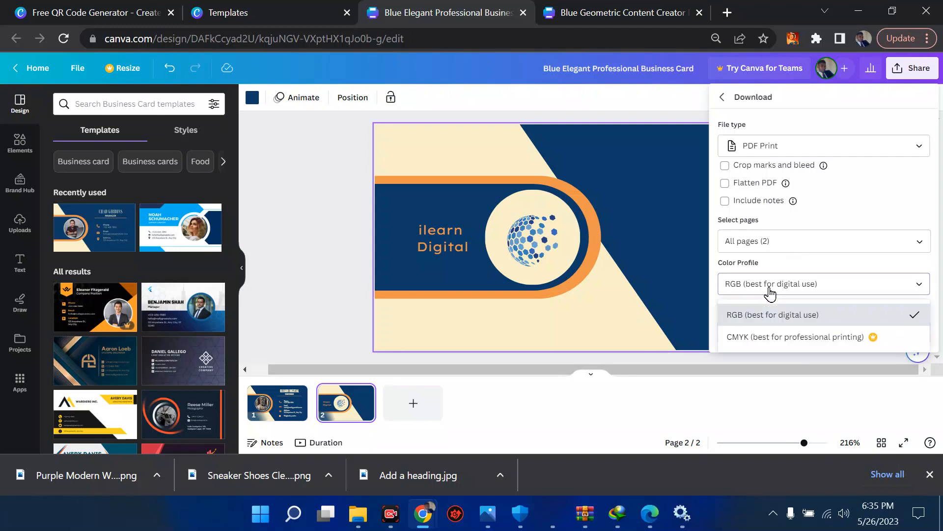
{"action": "left_click", "coordinate": [794, 338]}
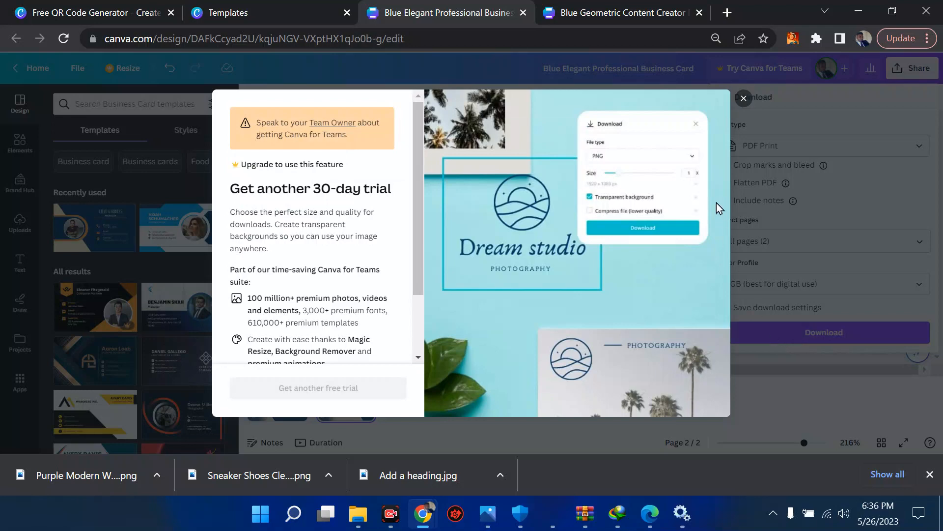
{"action": "left_click", "coordinate": [743, 98]}
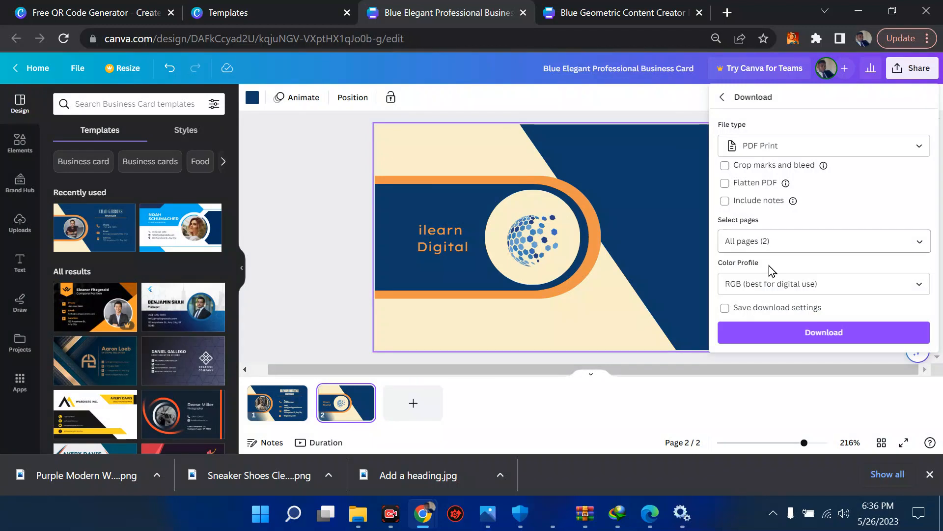
{"action": "left_click", "coordinate": [770, 333]}
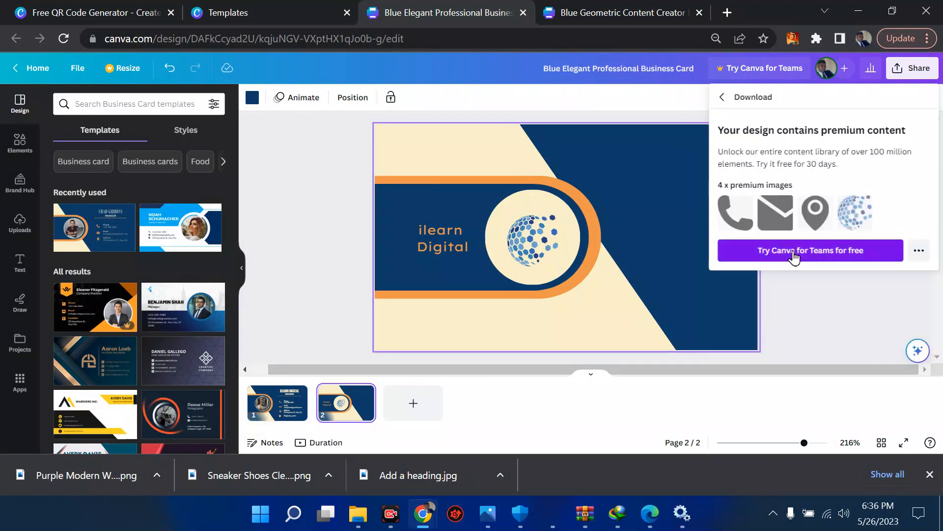
{"action": "left_click", "coordinate": [802, 320]}
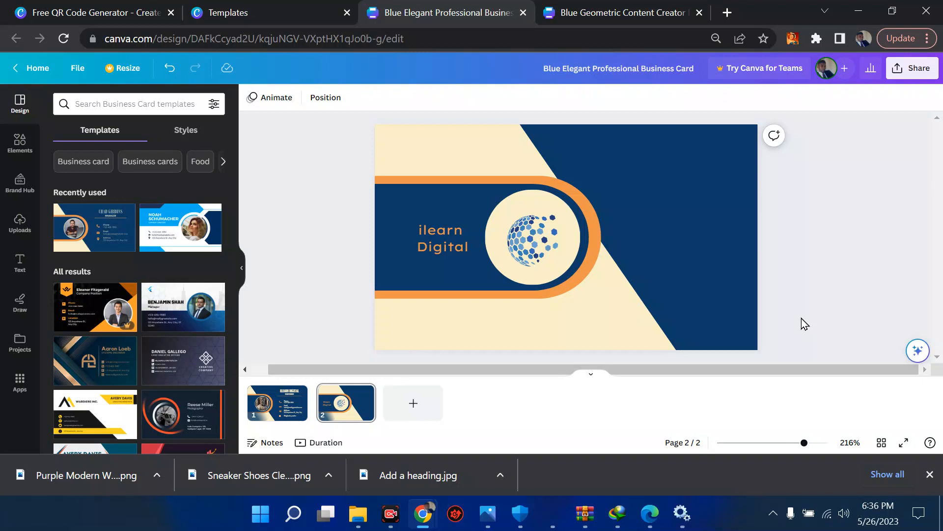
Return to the Canva home page and open the Design category overview from the top navigation.
{"action": "left_click", "coordinate": [30, 73]}
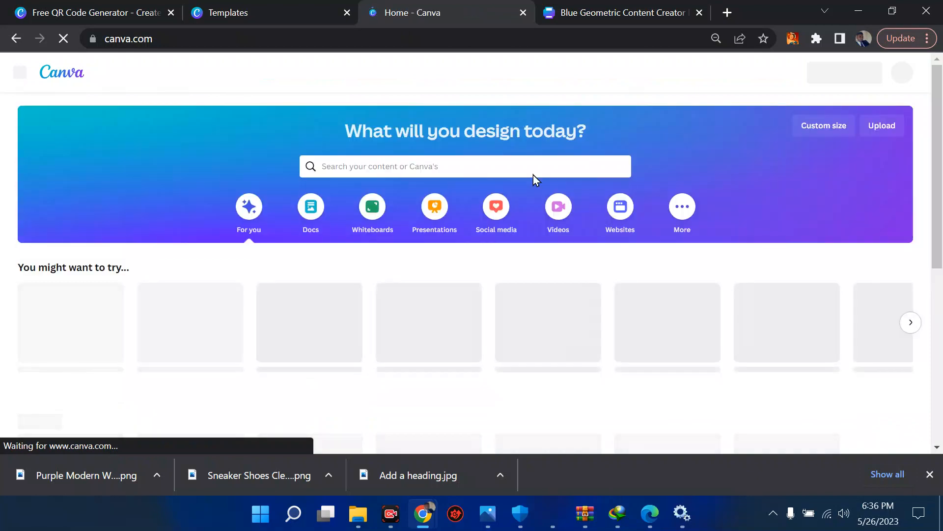
{"action": "left_click", "coordinate": [395, 166]}
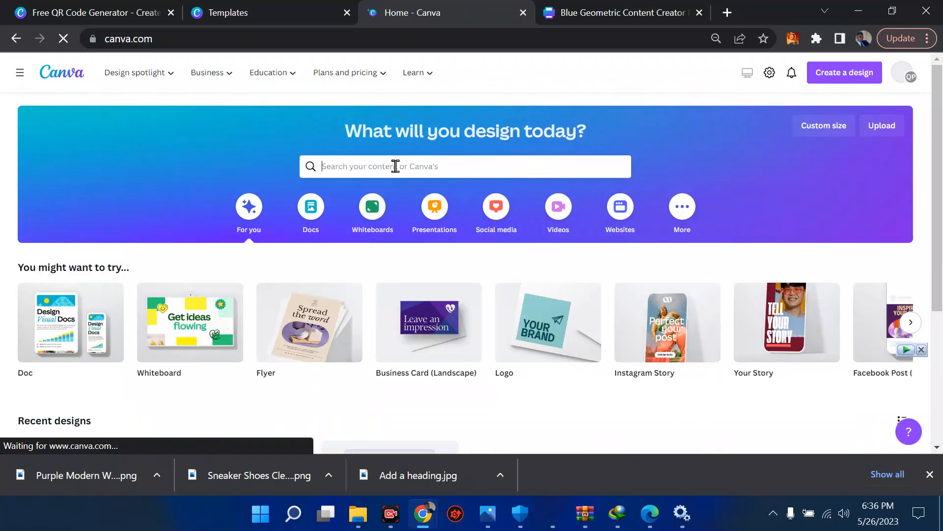
{"action": "left_click", "coordinate": [137, 77]}
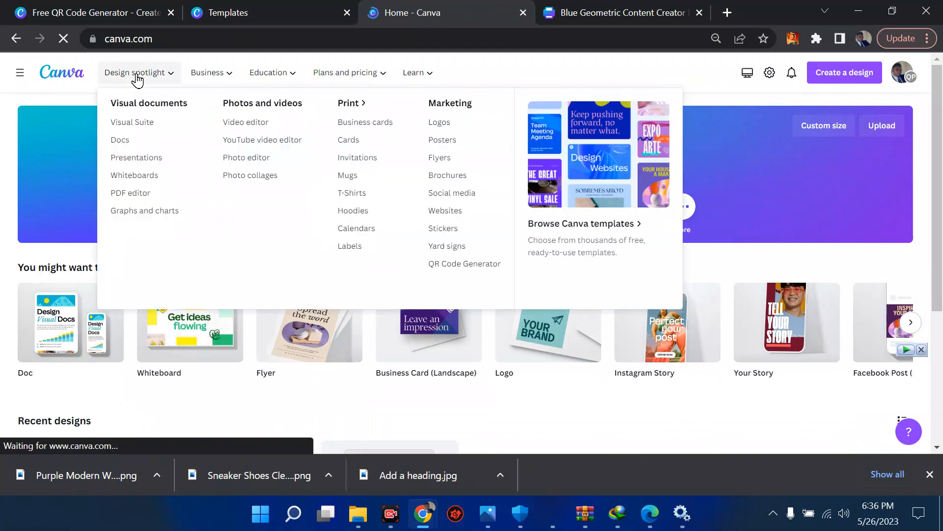
{"action": "left_click", "coordinate": [138, 78]}
{"action": "left_click", "coordinate": [138, 78]}
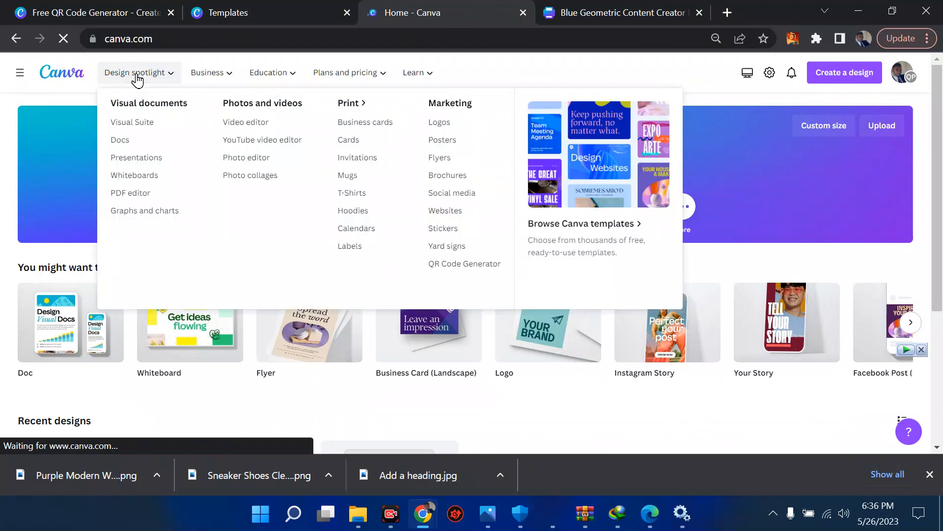